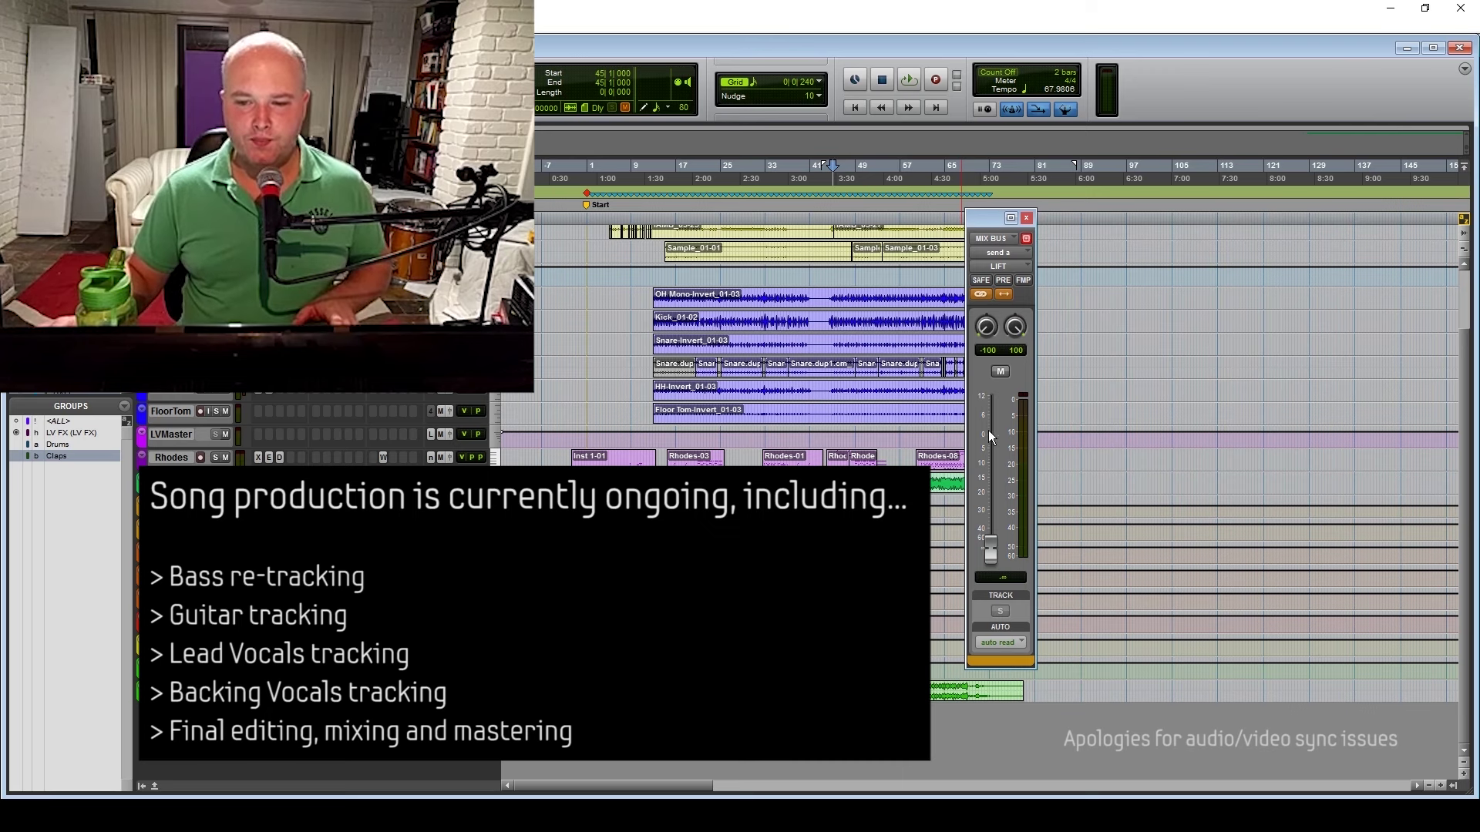
Play the song while muting and unmuting the MIX BUS LIFT send to compare the mix with and without lift.
left_click(1000, 372)
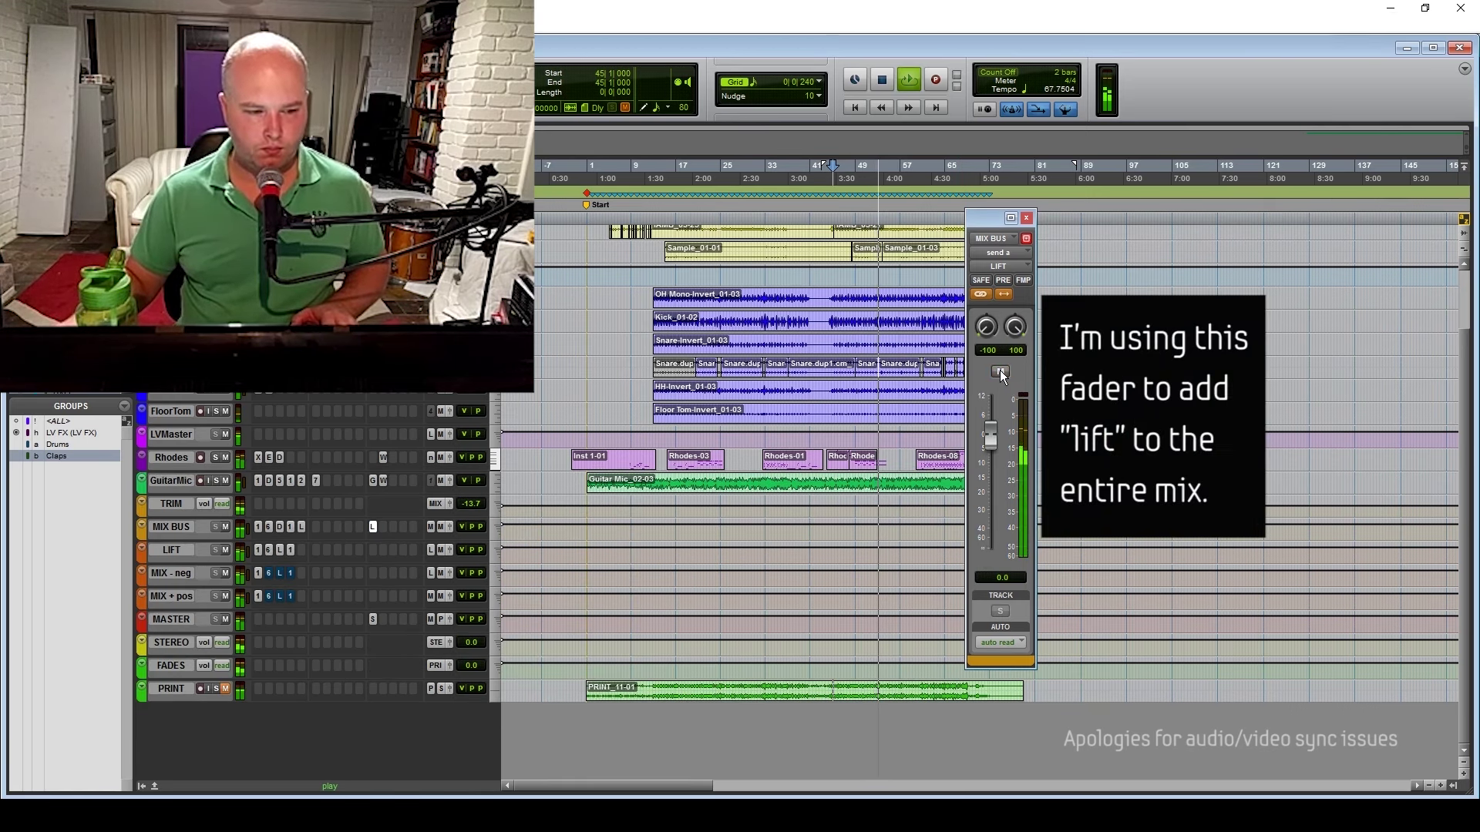
left_click(1001, 372)
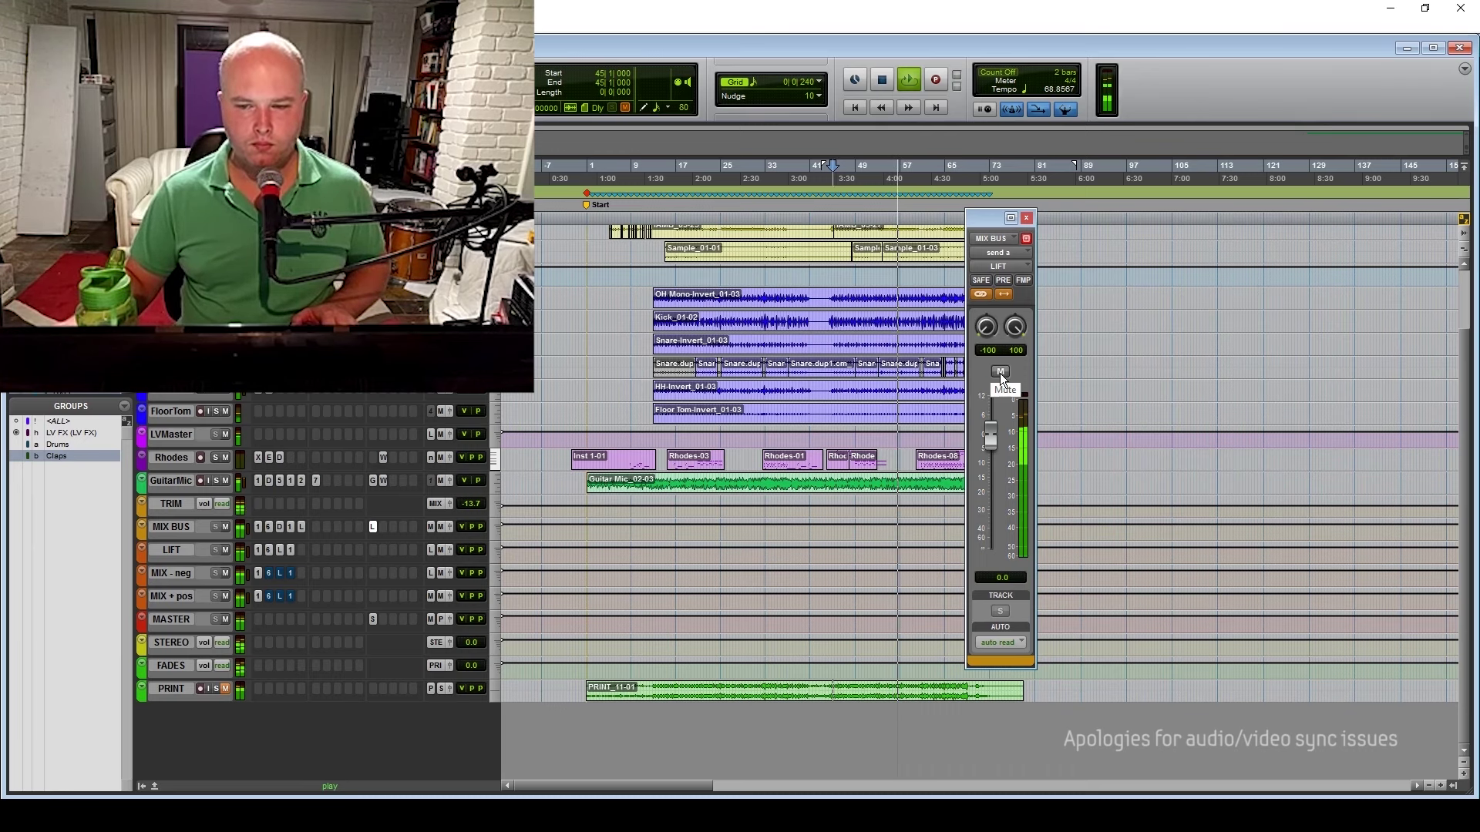
left_click(1000, 372)
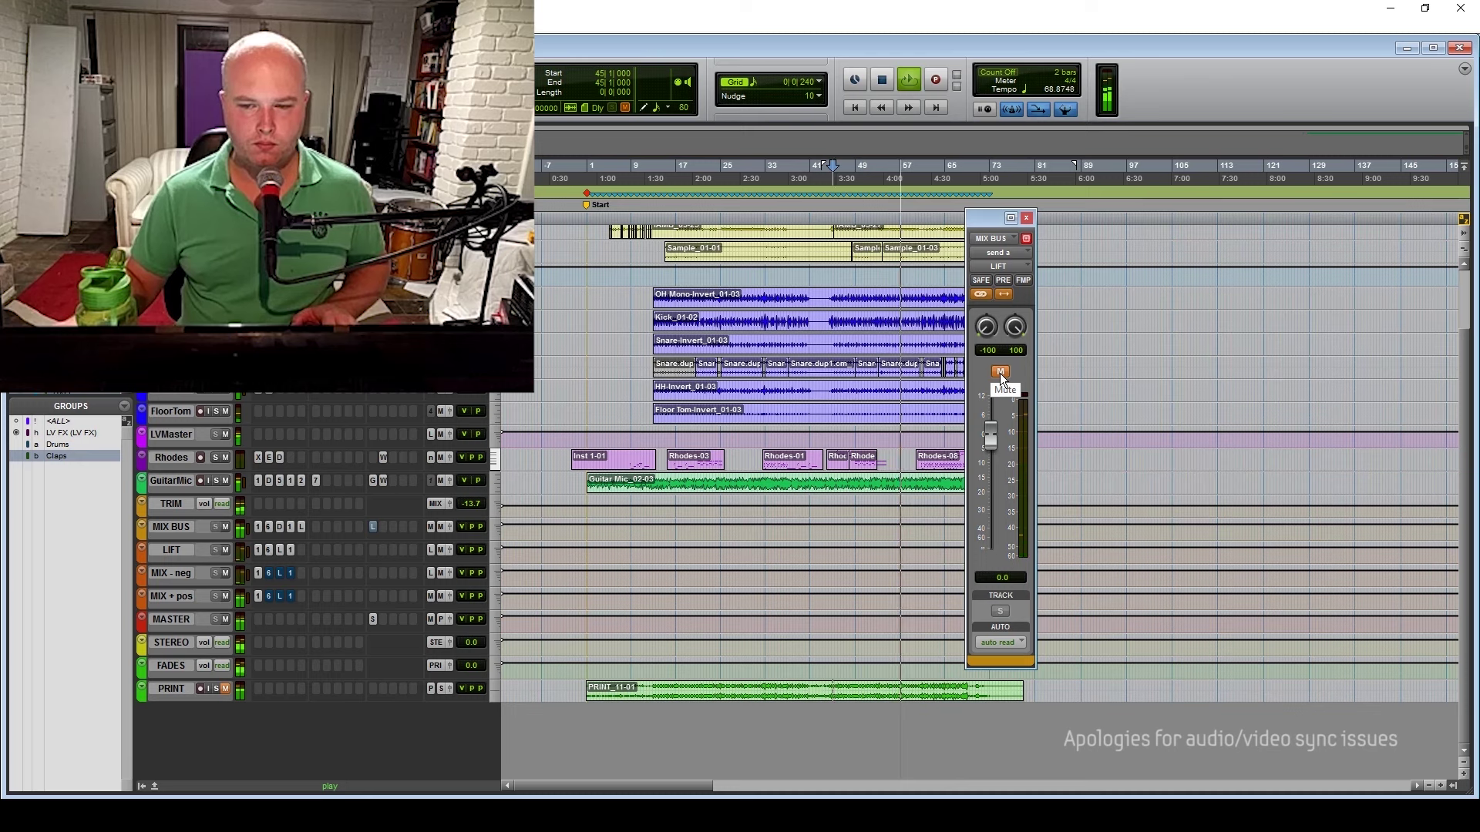
left_click(1000, 373)
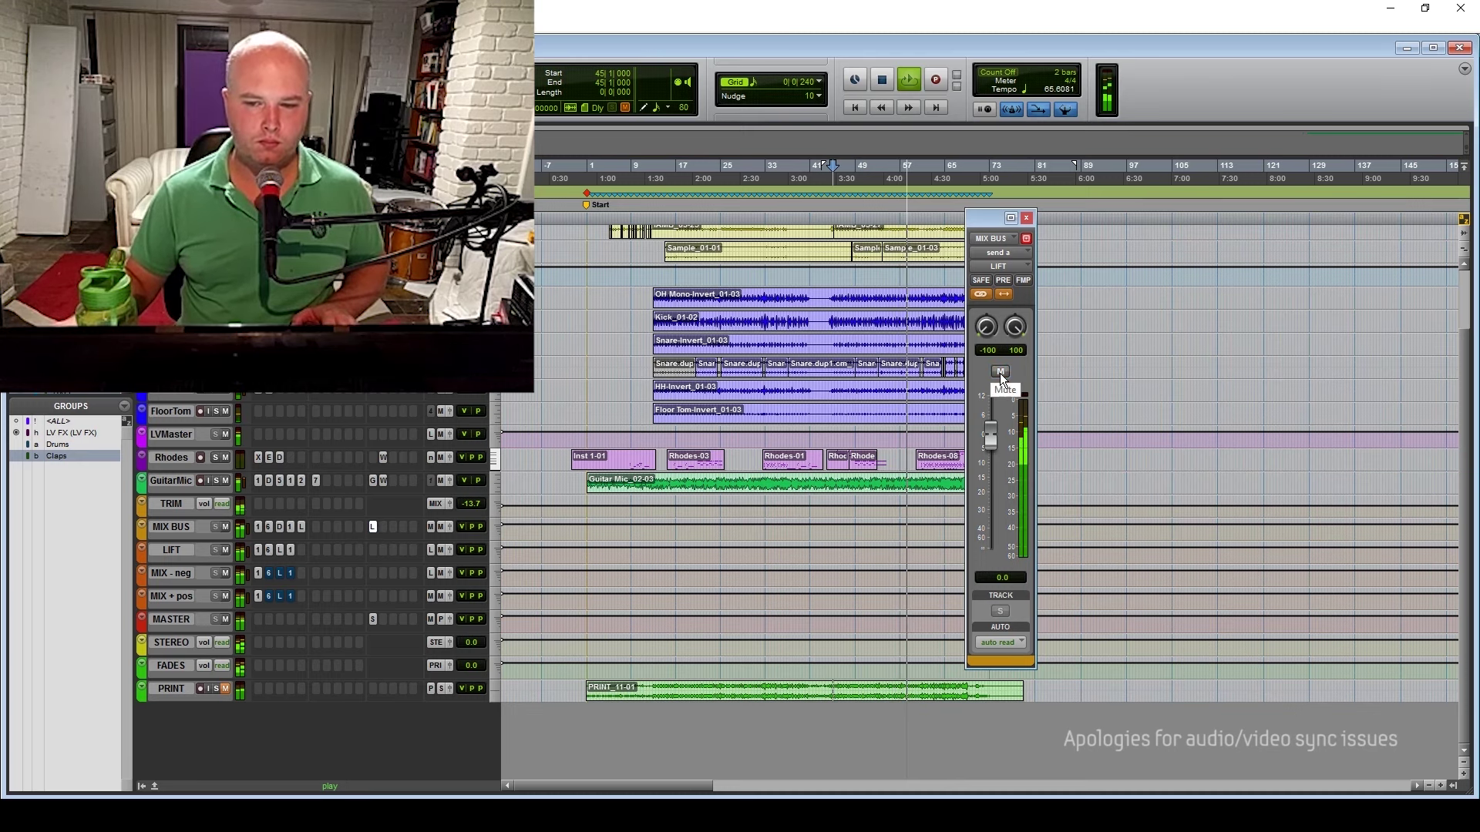
mouse_move(990, 434)
left_mouse_down()
mouse_move(999, 554)
mouse_move(1012, 453)
mouse_move(997, 567)
mouse_move(987, 436)
left_mouse_up()
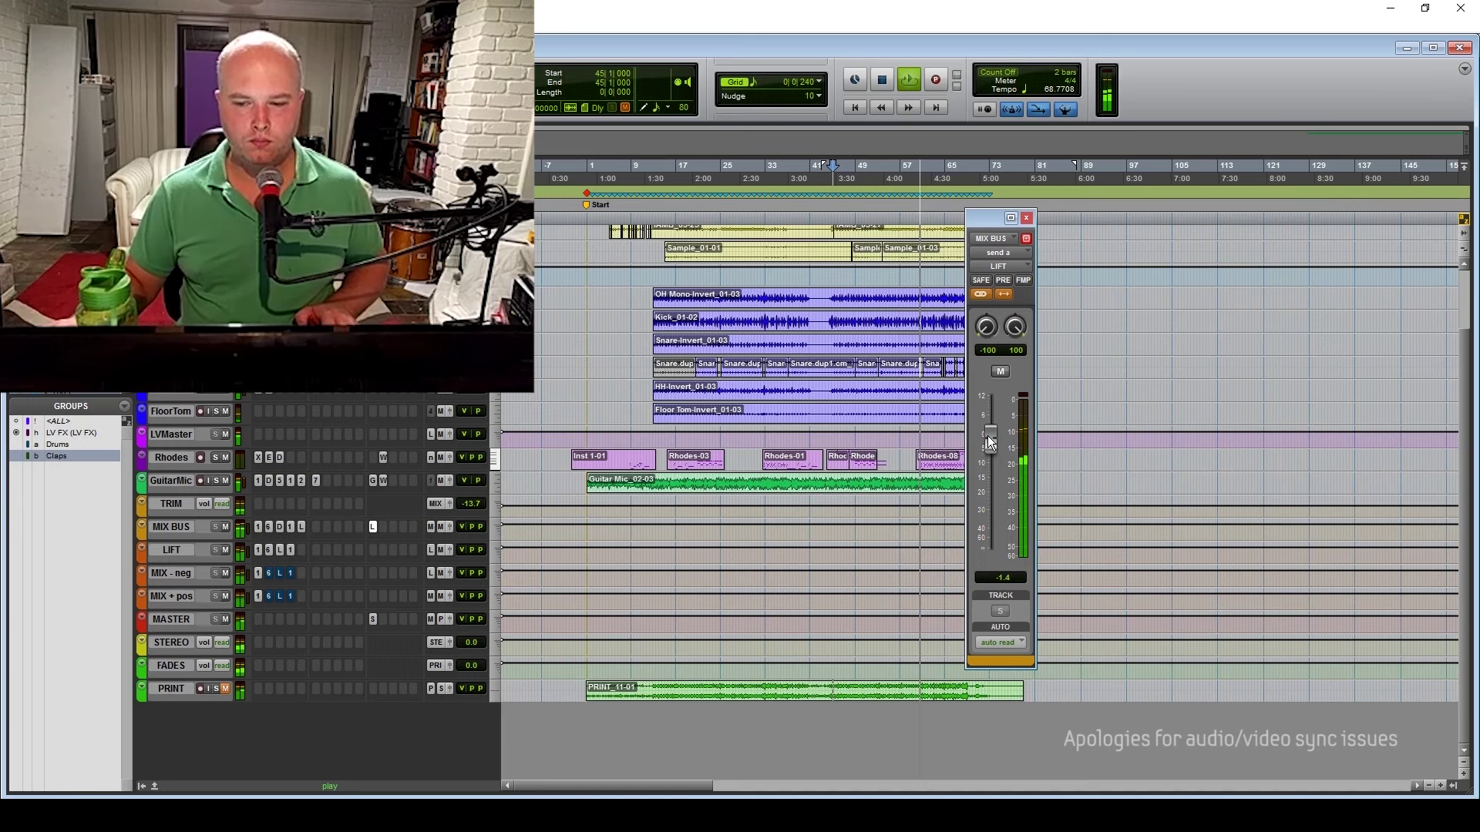
left_click(1000, 372)
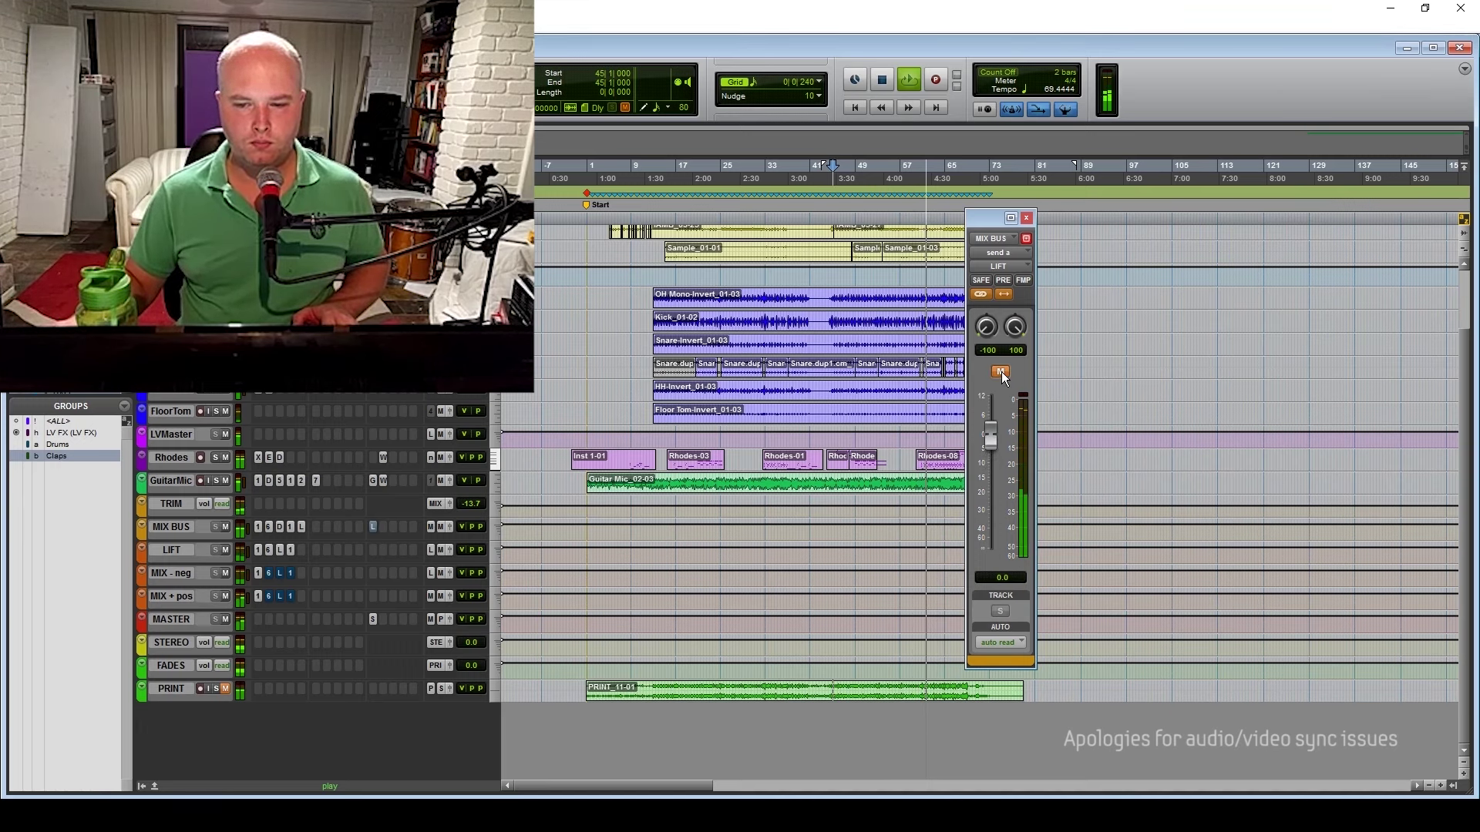
left_click(1000, 372)
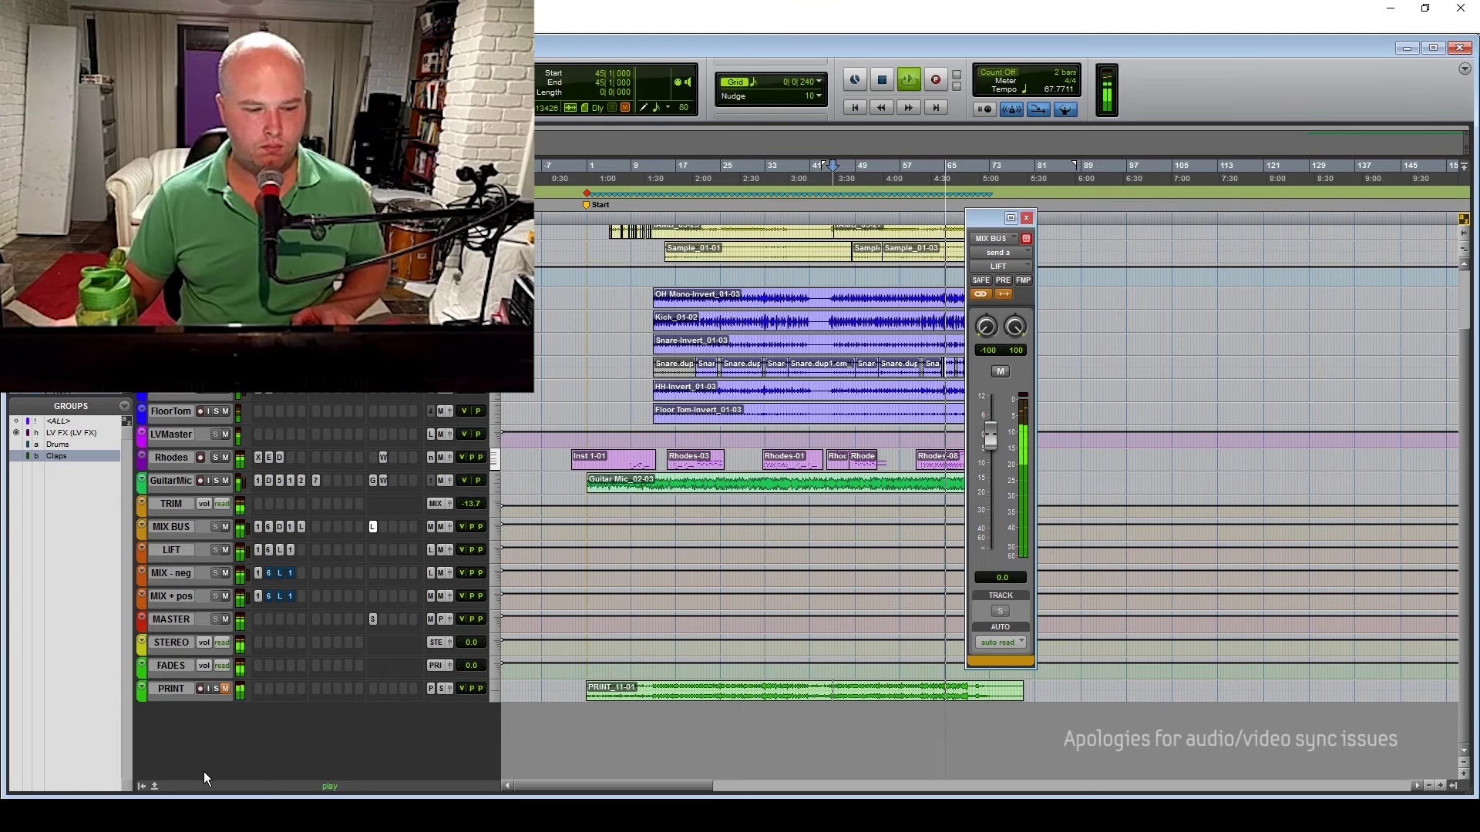
Hide the side lists of the Edit window, dip the LIFT send fader and reset it to 0.0 before stopping playback.
left_click(144, 786)
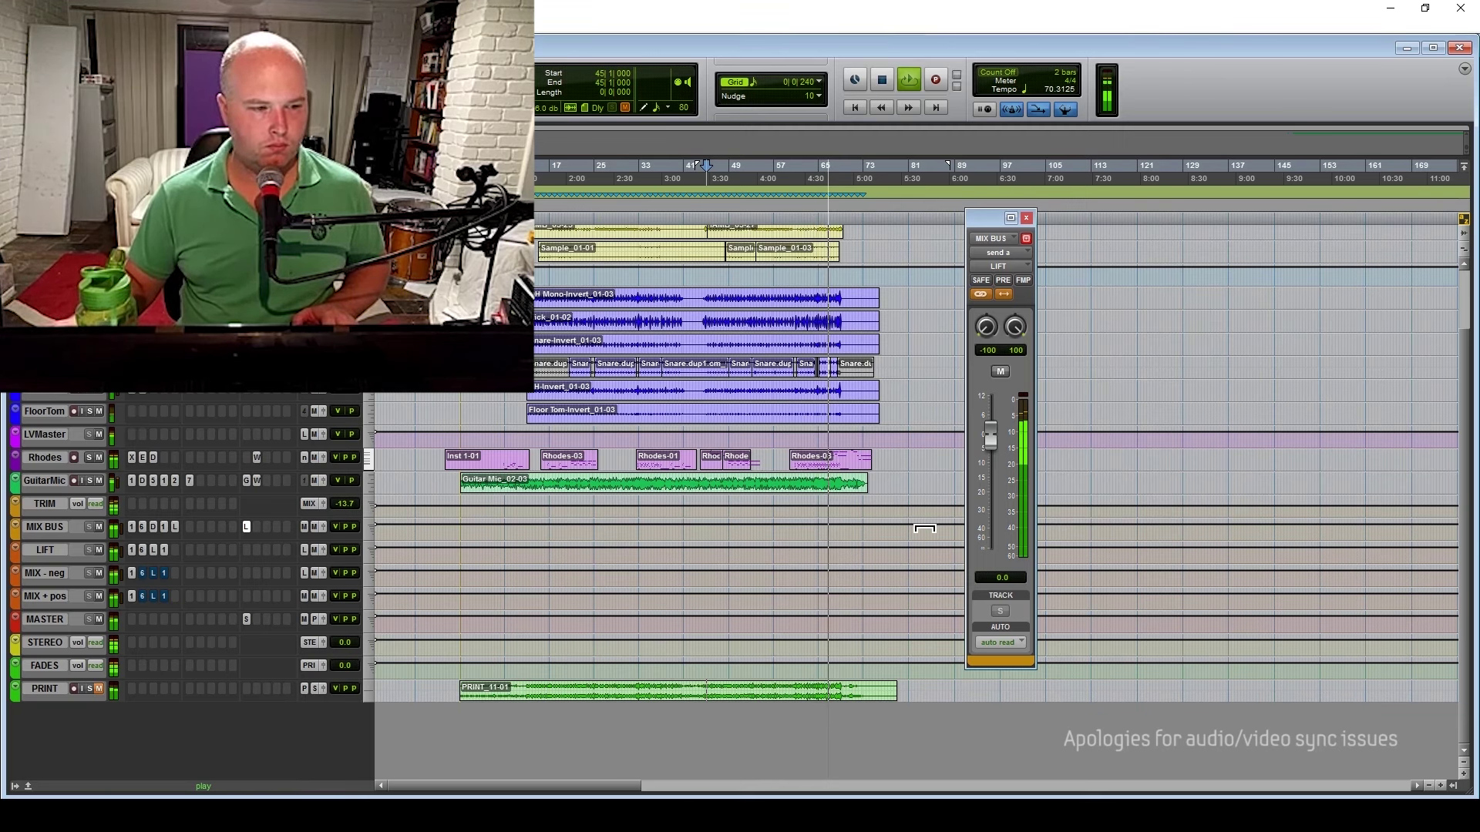
mouse_move(993, 433)
left_mouse_down()
mouse_move(992, 543)
mouse_move(994, 446)
left_mouse_up()
left_click(992, 440, "alt")
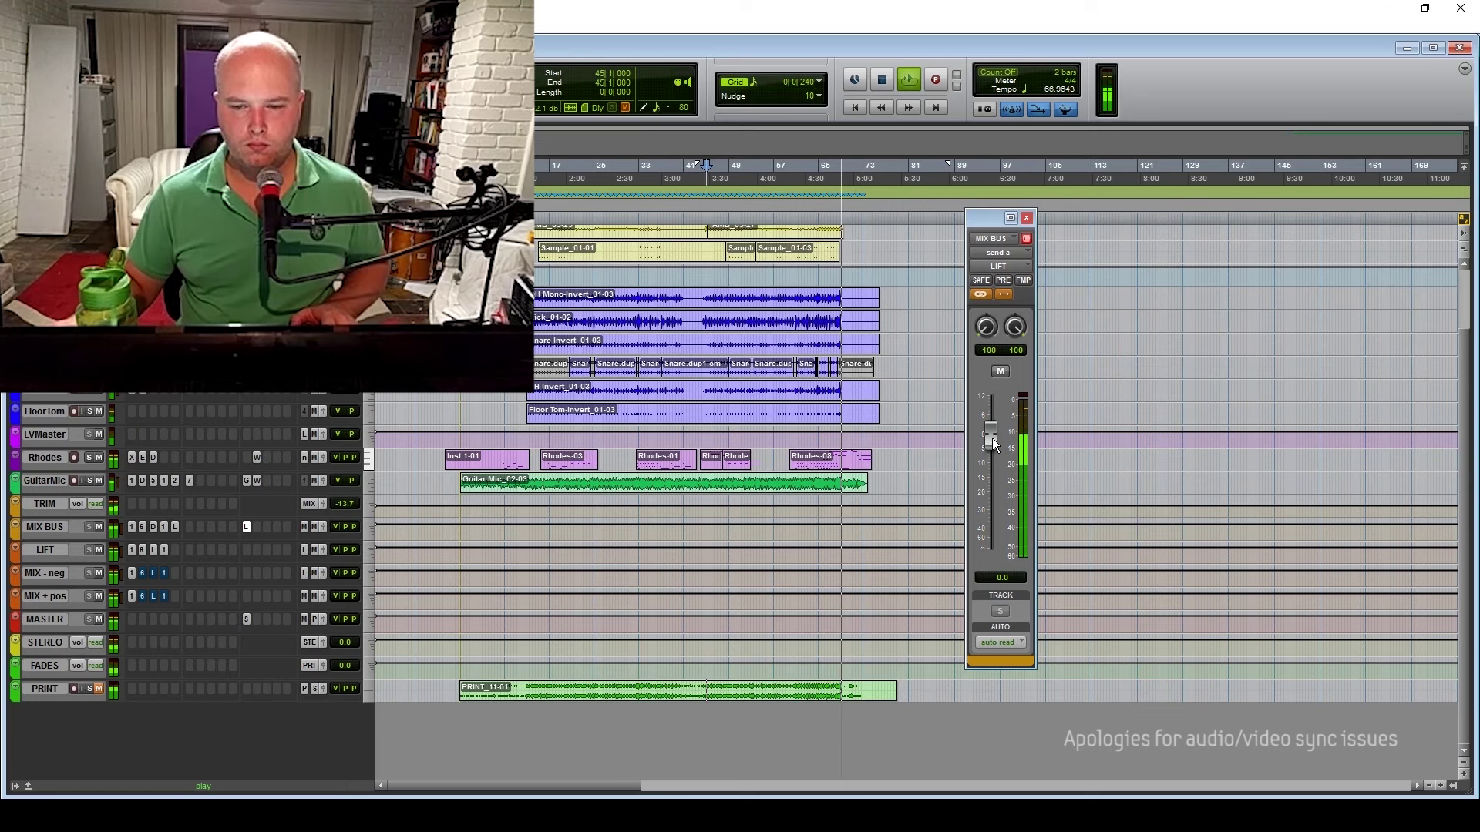
key("space")
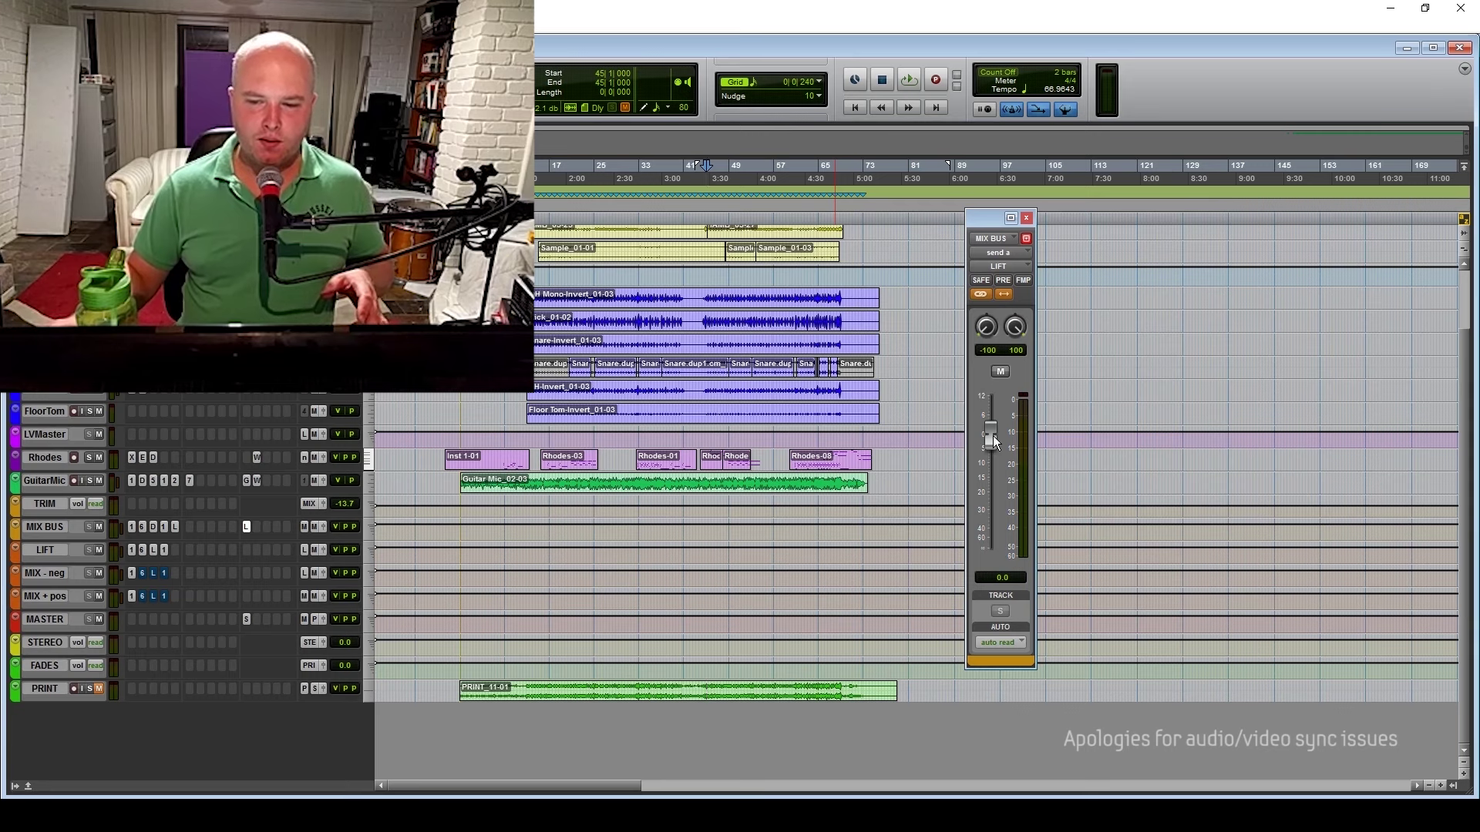
Pull the LIFT send fader down, reset it to 0.0, and show the Mix window.
mouse_move(993, 436)
left_mouse_down()
mouse_move(1009, 451)
mouse_move(993, 564)
mouse_move(991, 456)
left_mouse_up()
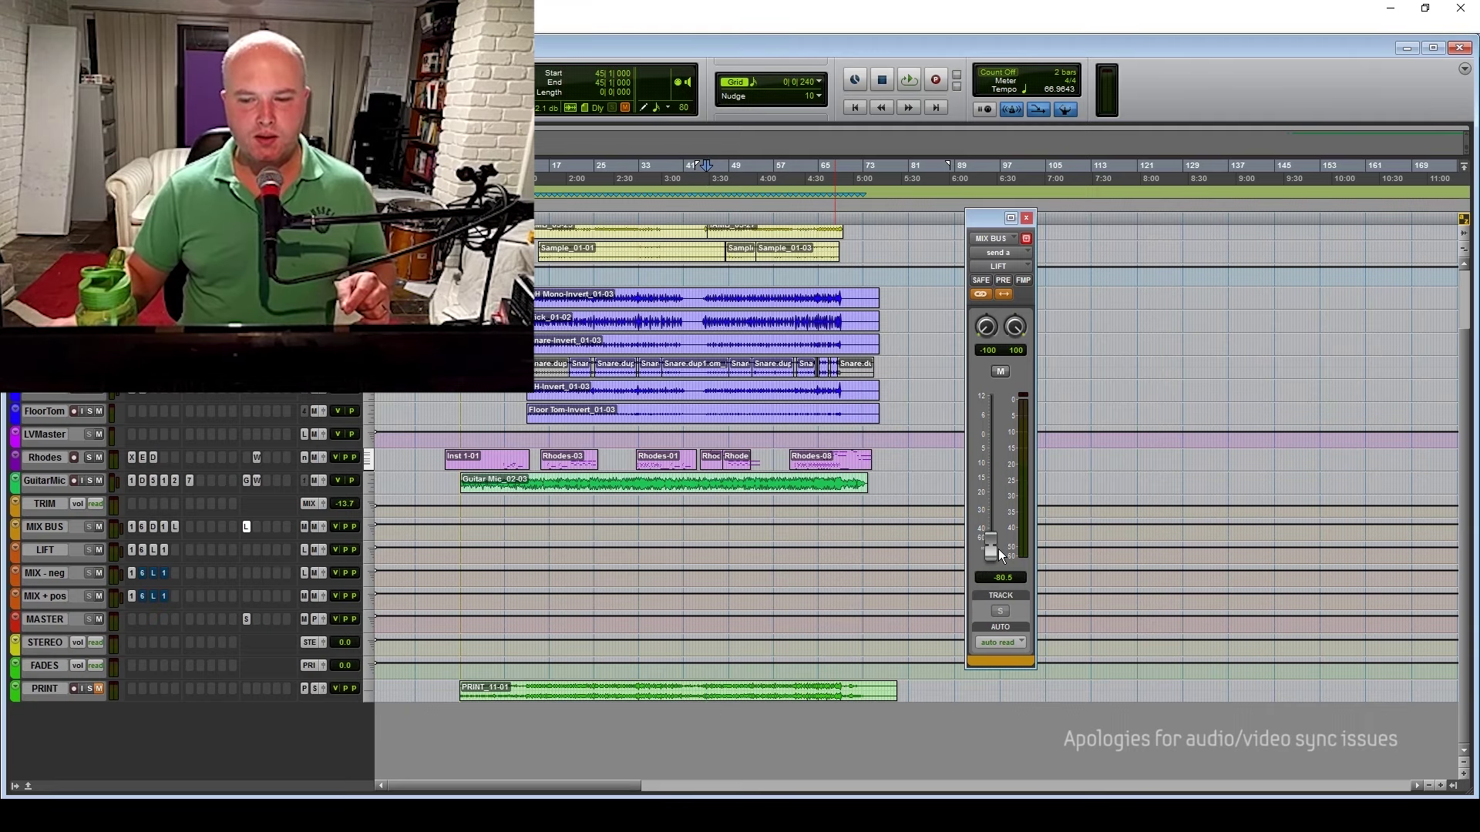
left_click(997, 548, "alt")
key("ctrl+equal")
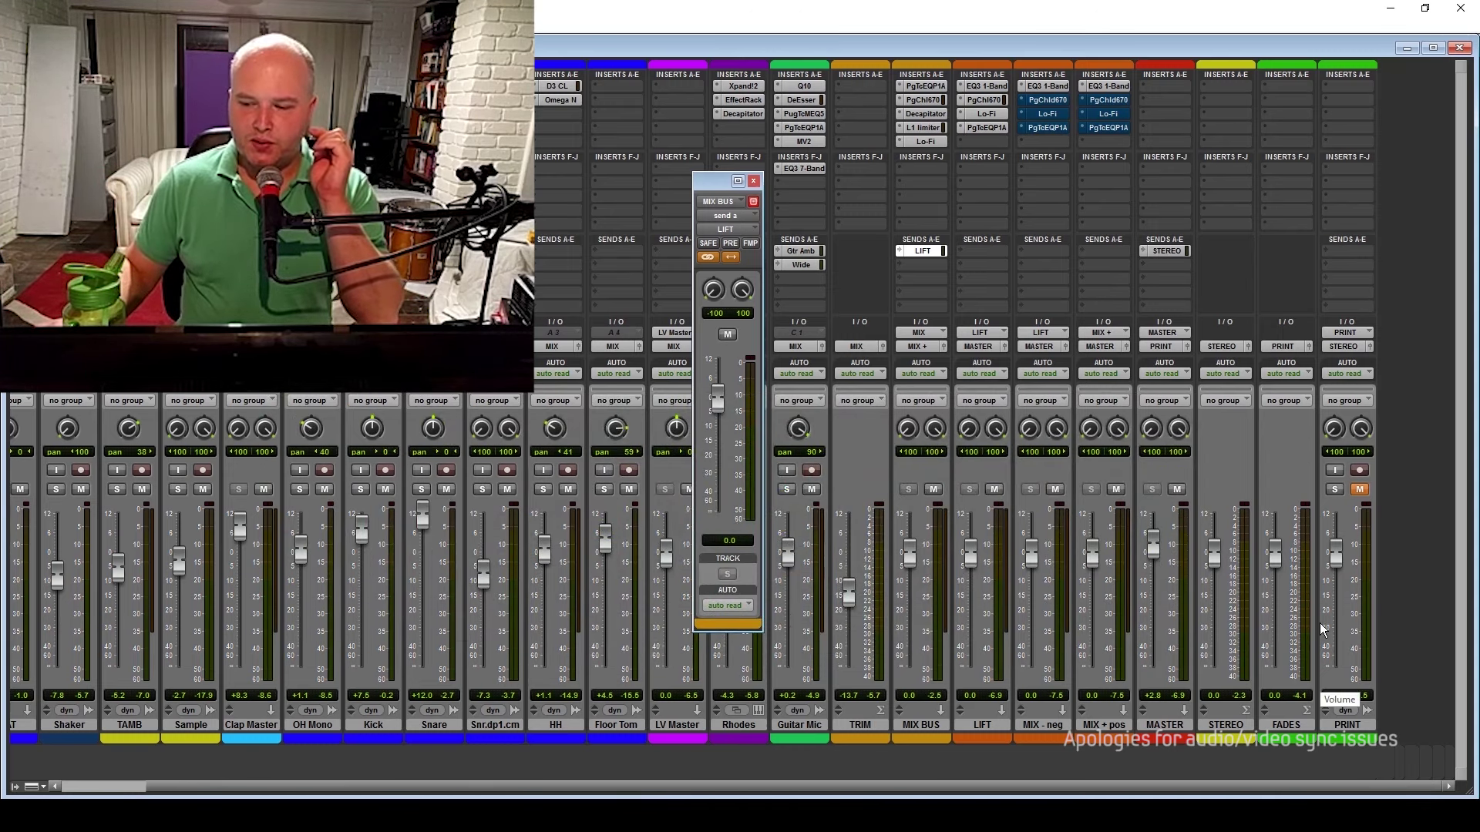
Audition the PRINT track soloed and unmuted during playback, and restore its mute and solo states.
left_click(1336, 490)
key("space")
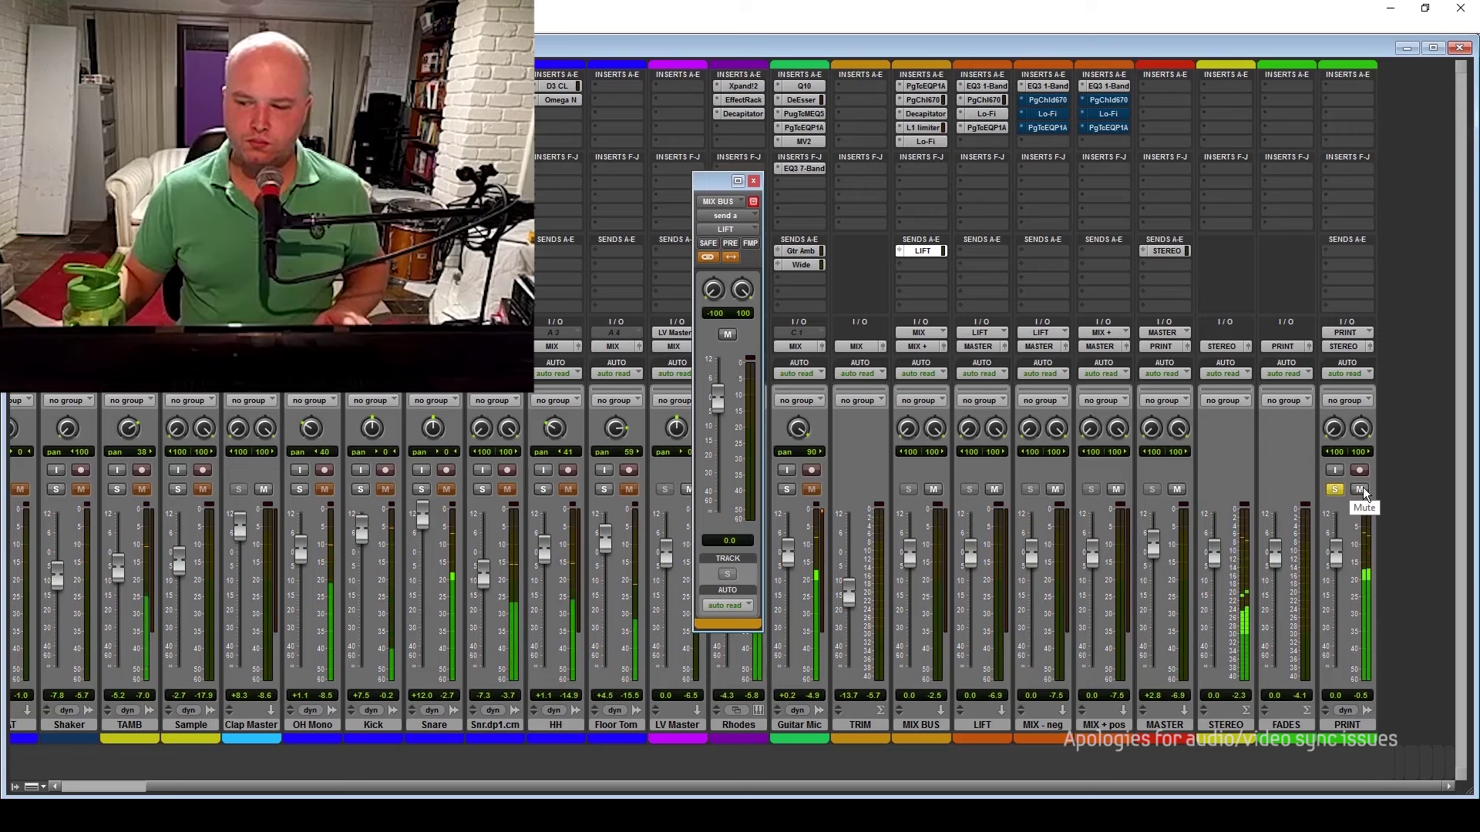
left_click(1359, 490)
left_click(1334, 490)
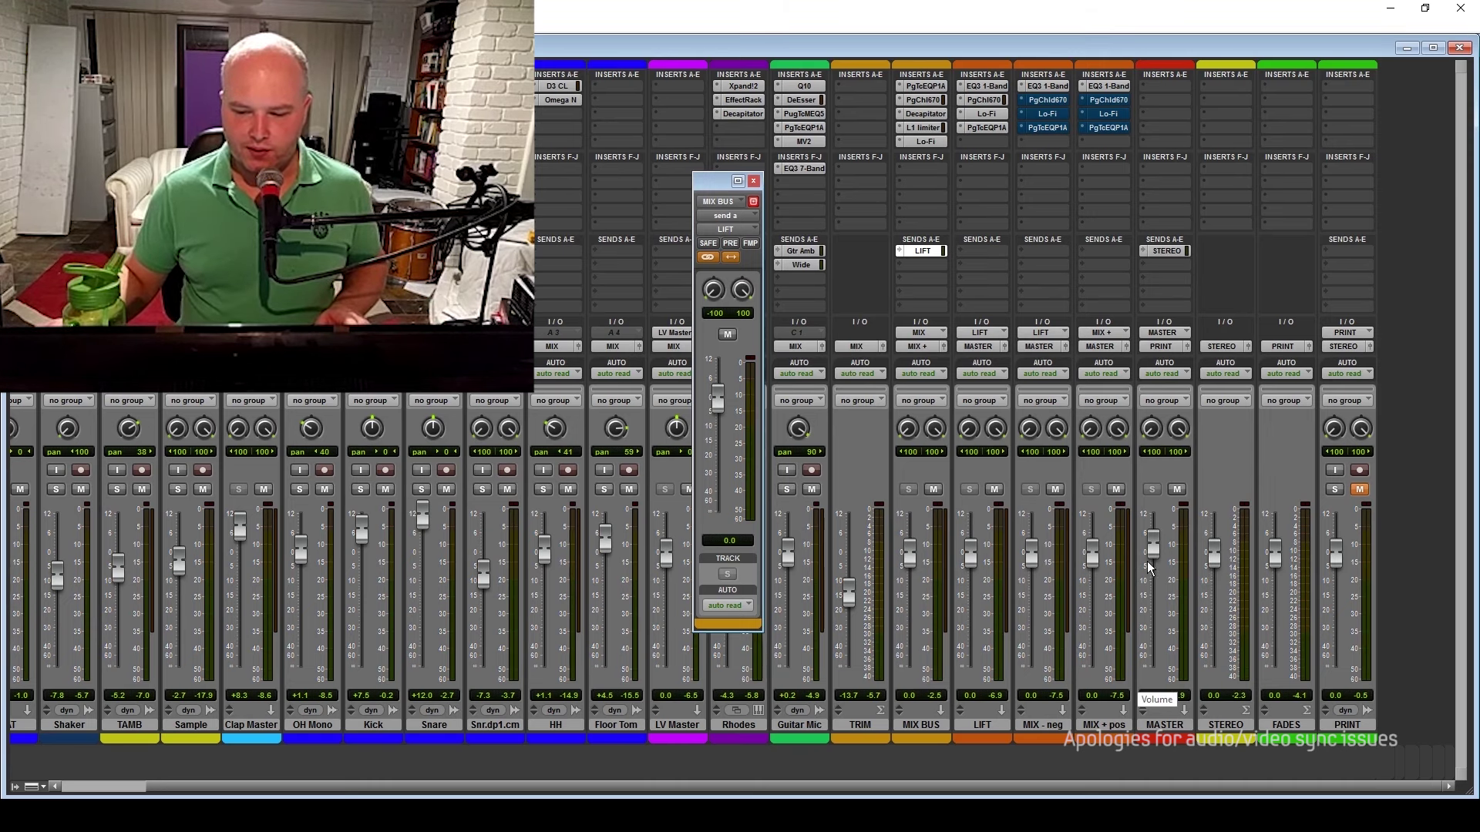
Select the MIX BUS track, pull its LIFT send fader fully down and reset it to 0.0.
left_click(946, 724)
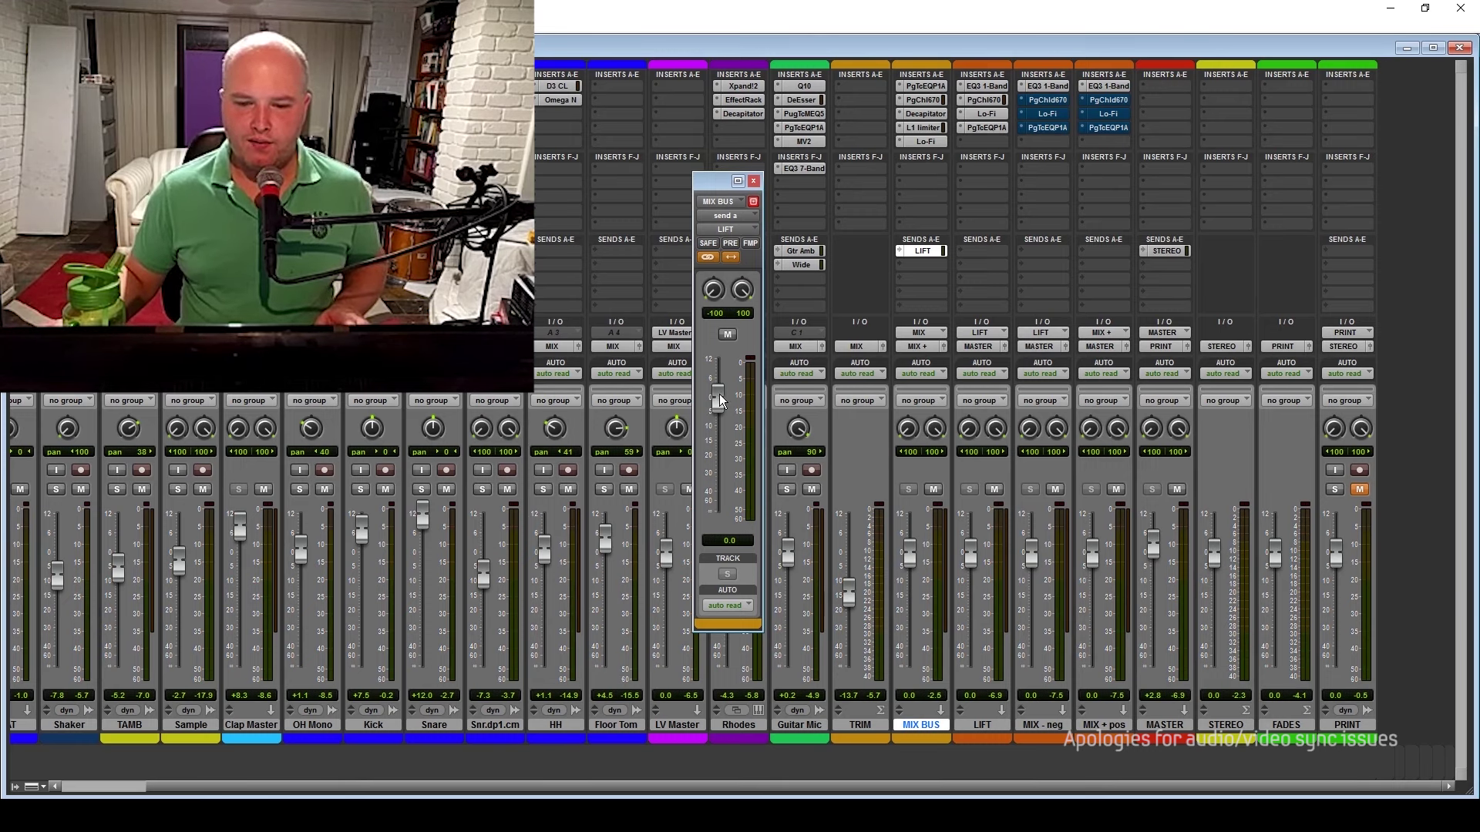
mouse_move(721, 400)
left_mouse_down()
mouse_move(723, 519)
mouse_move(719, 400)
left_mouse_up()
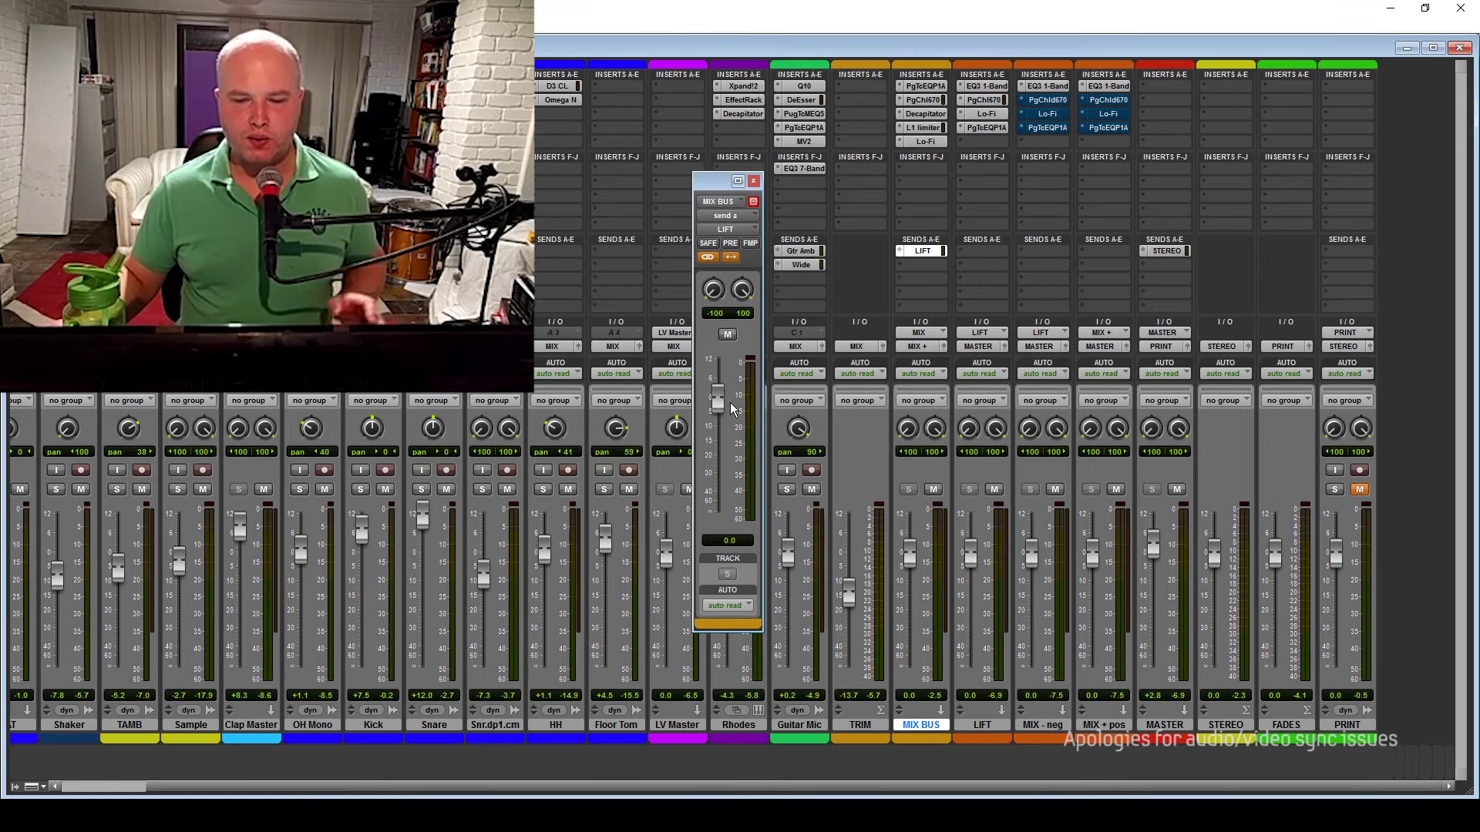
left_click_drag(718, 400, 724, 626)
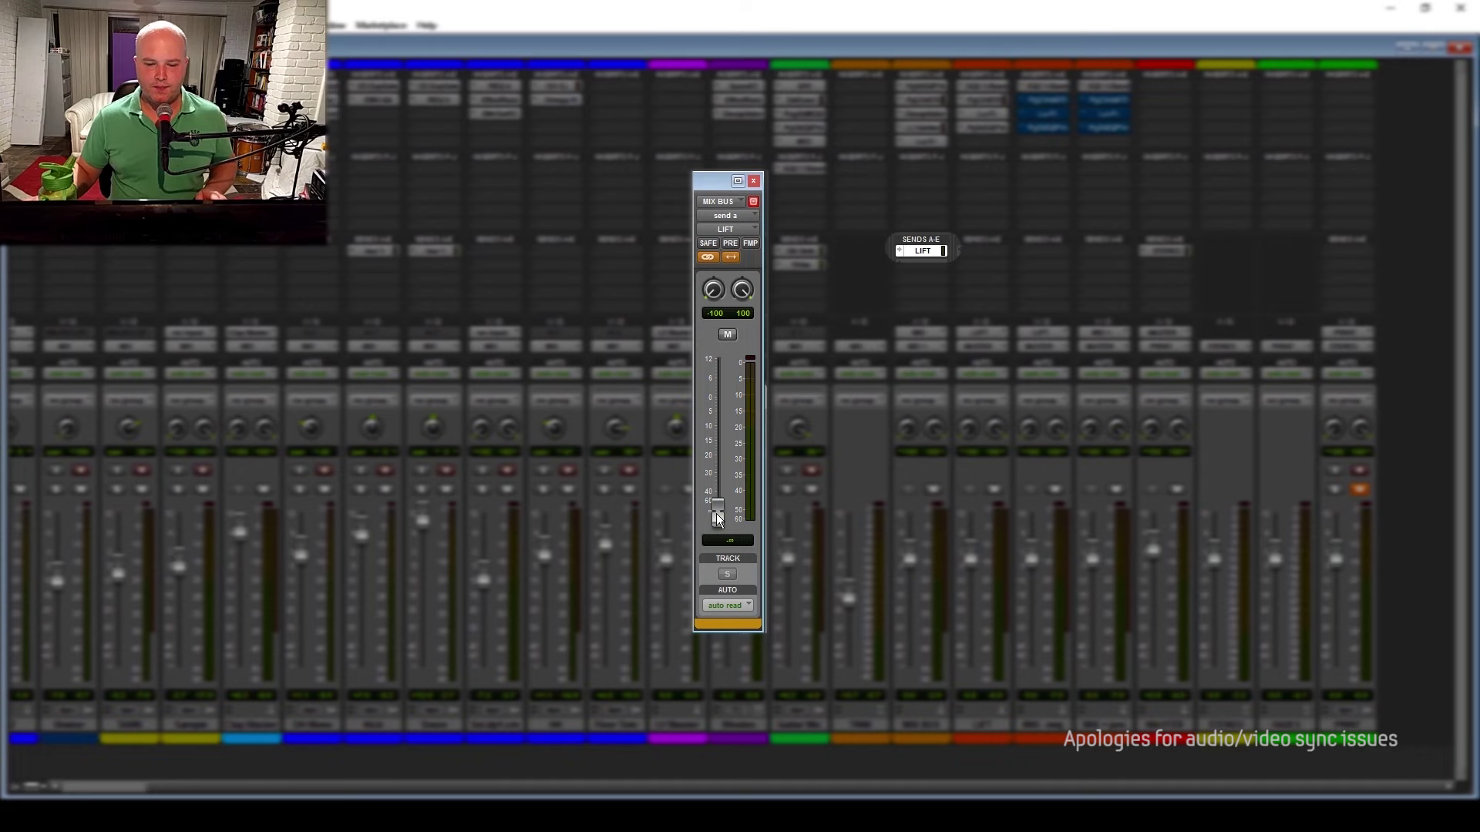
left_click(716, 518, "alt")
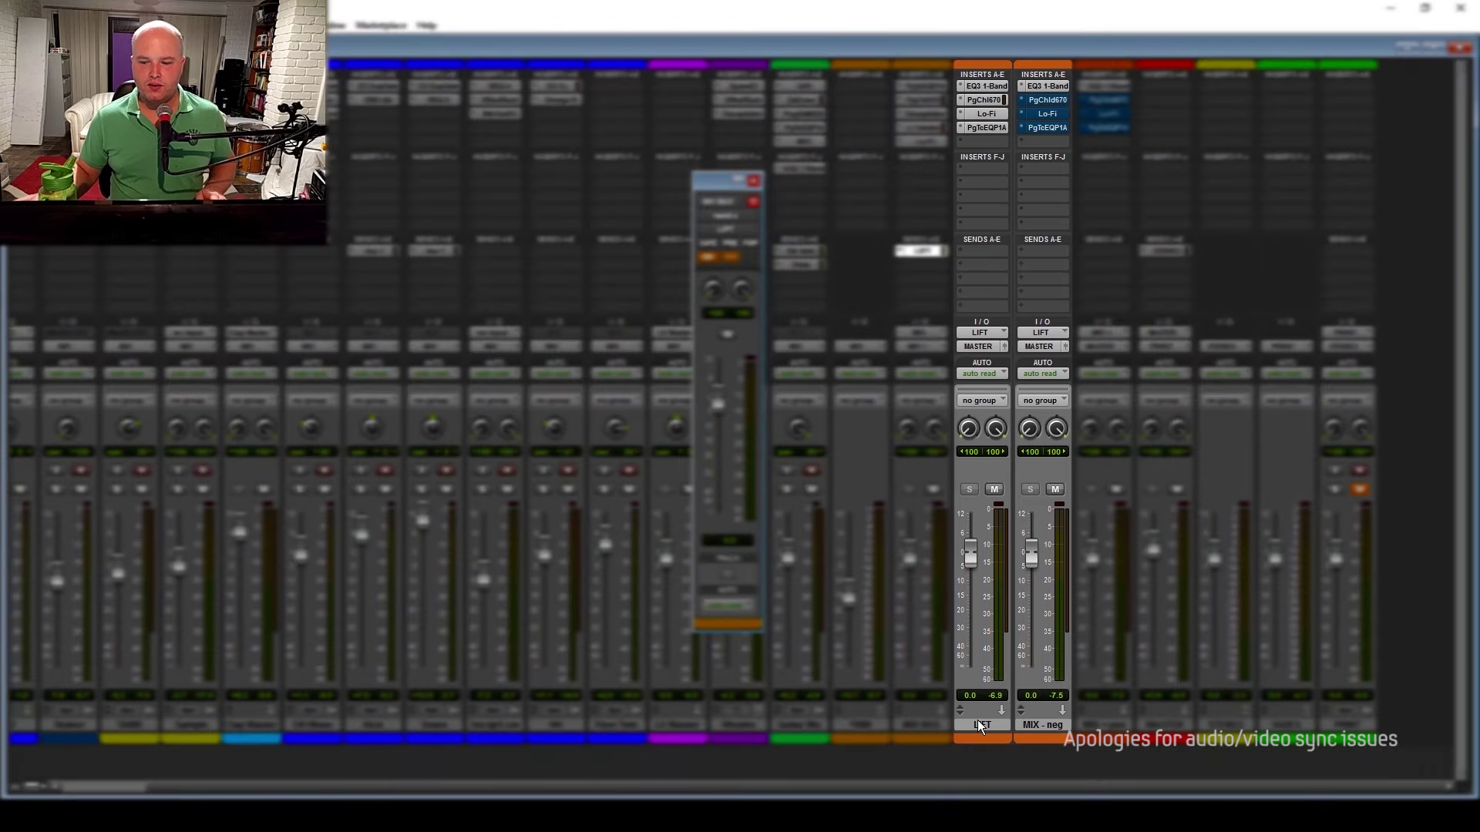
Inspect the input polarity settings of the EQ3 1-Band inserts on MIX - neg and MIX + pos, and close the plug-in window.
left_click(1044, 725)
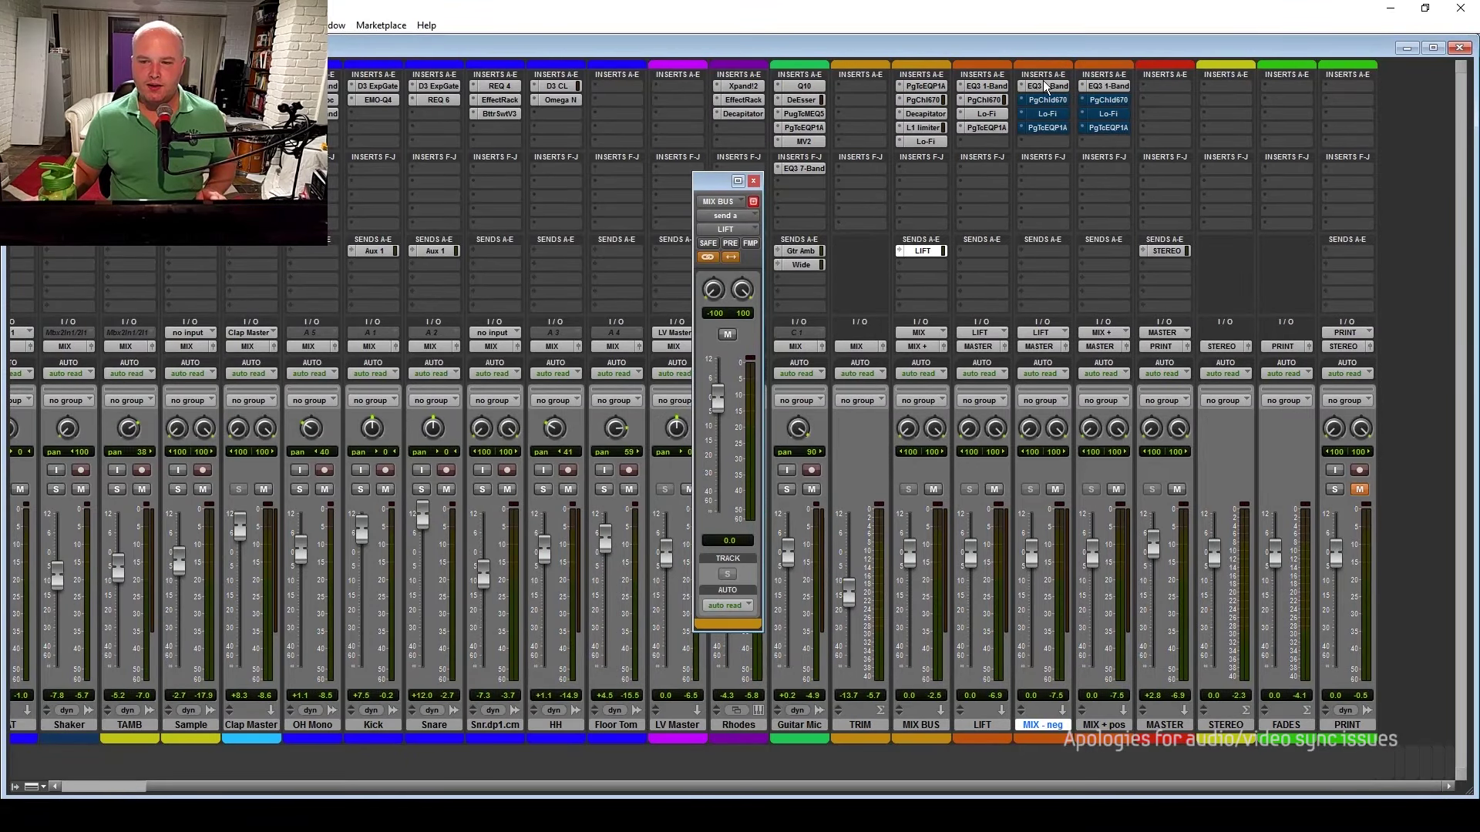
left_click(1045, 85)
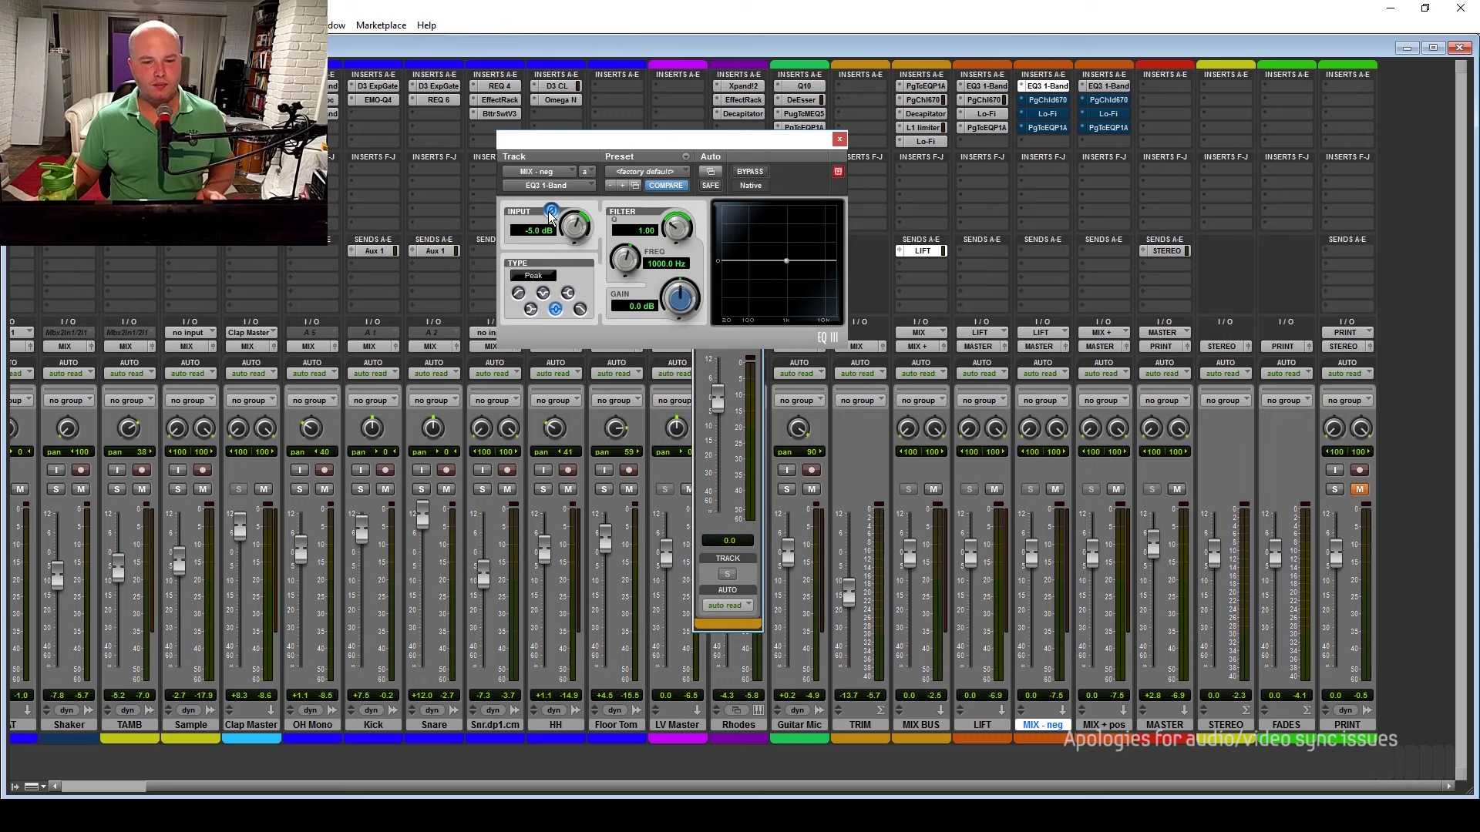
left_click(1089, 86)
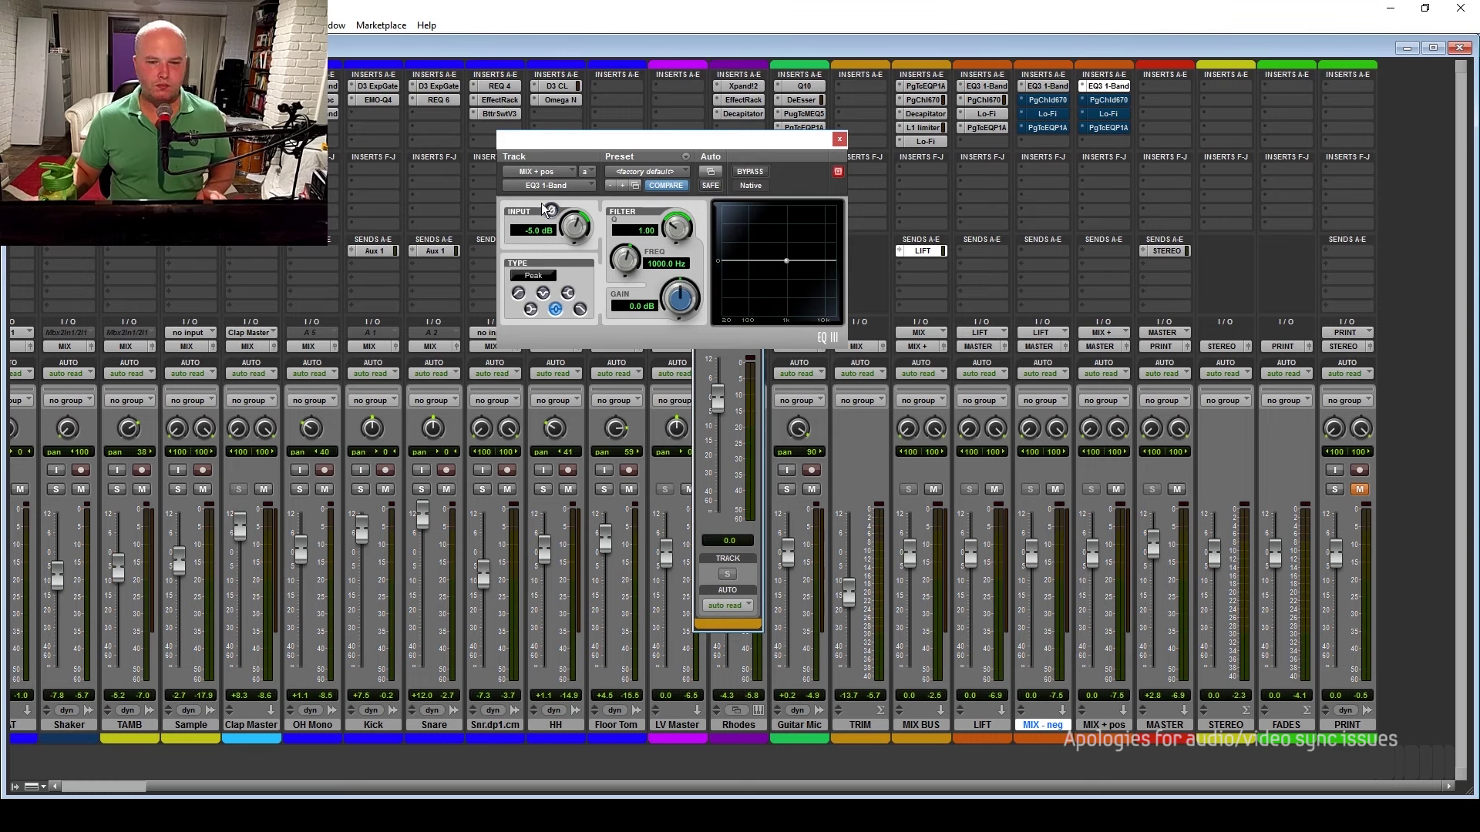
left_click(840, 139)
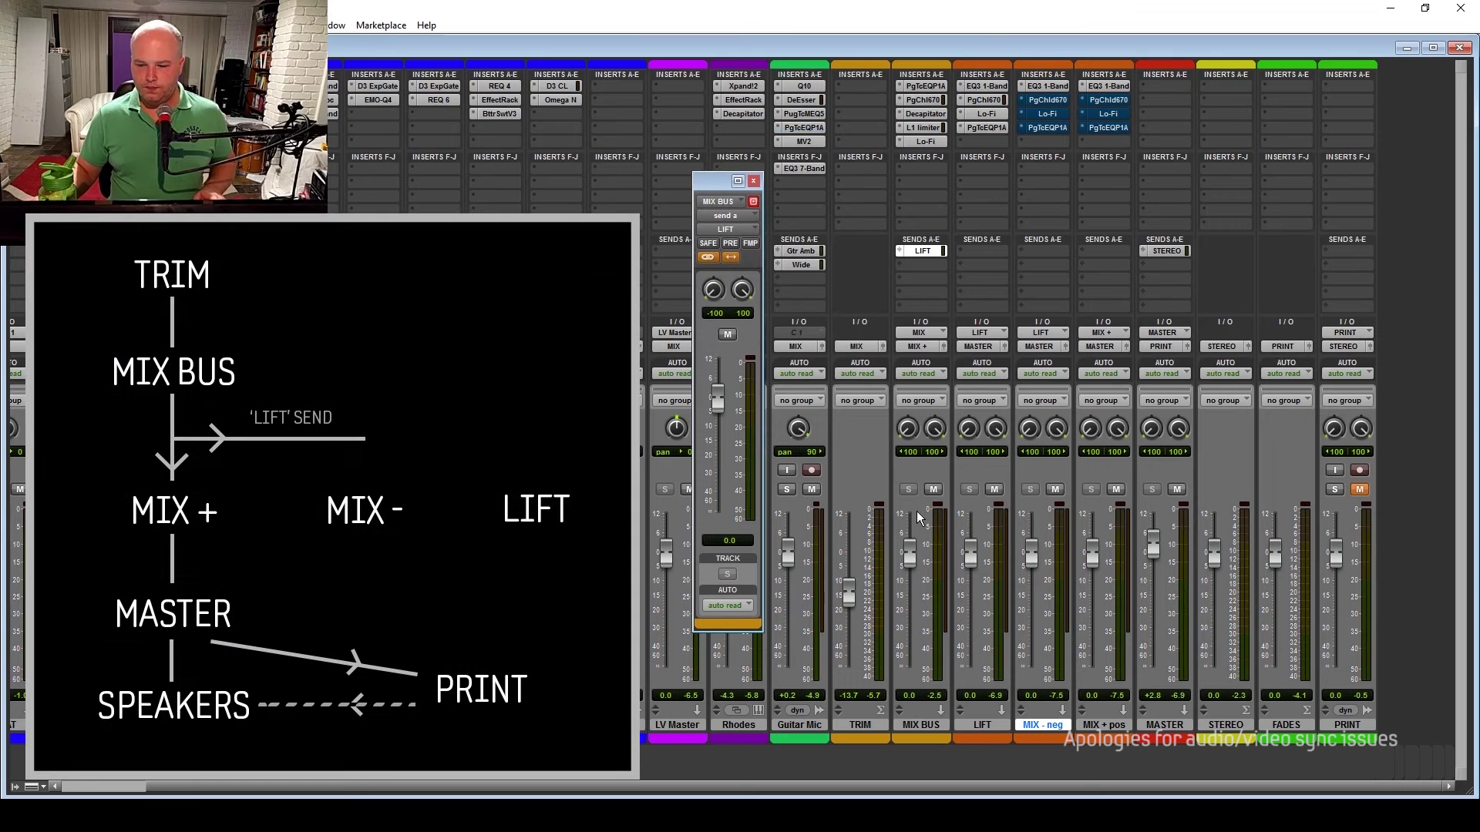
mouse_move(717, 400)
left_mouse_down()
mouse_move(714, 532)
mouse_move(715, 401)
left_mouse_up()
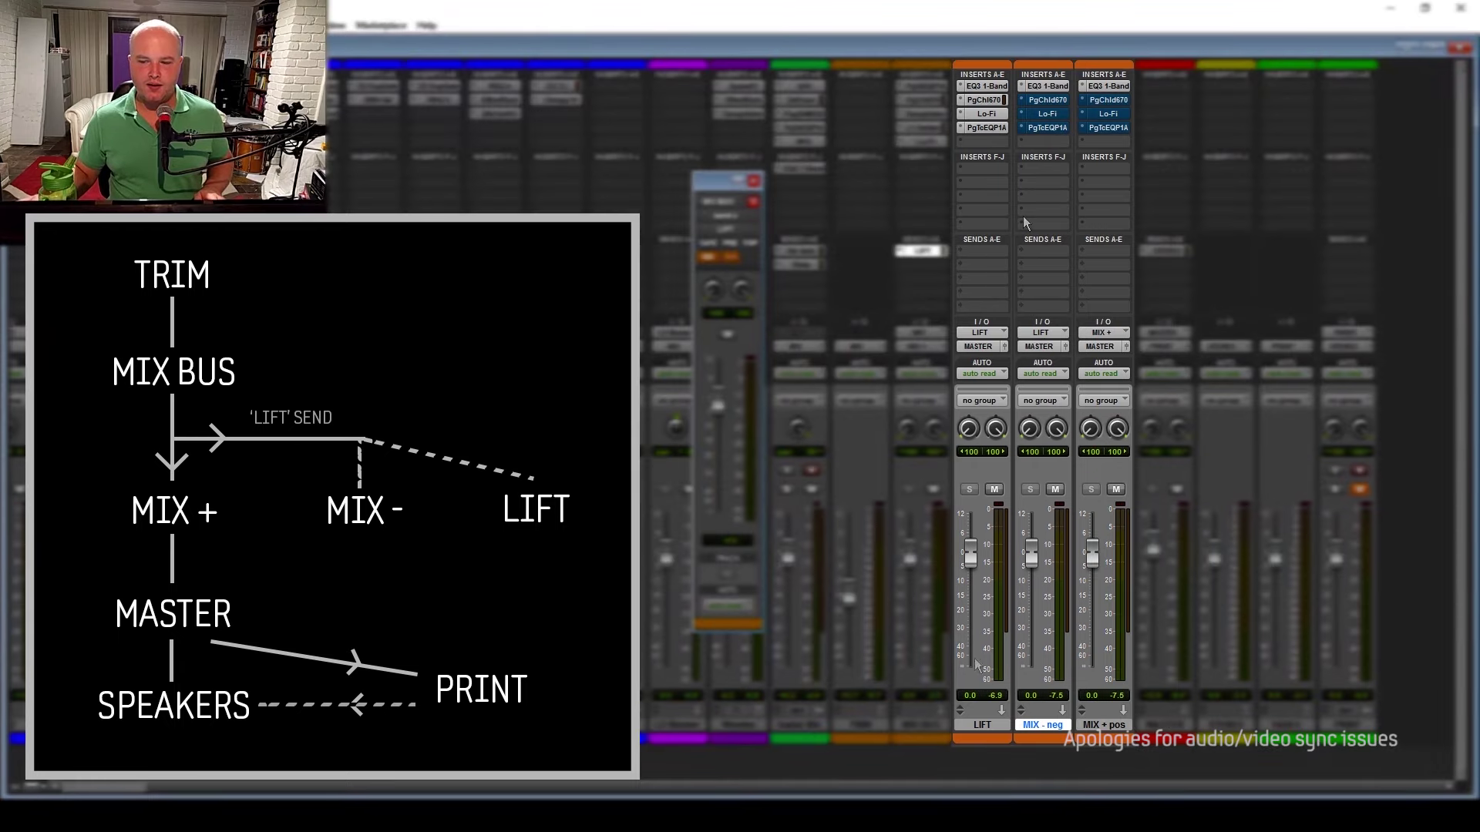
left_click(1166, 725)
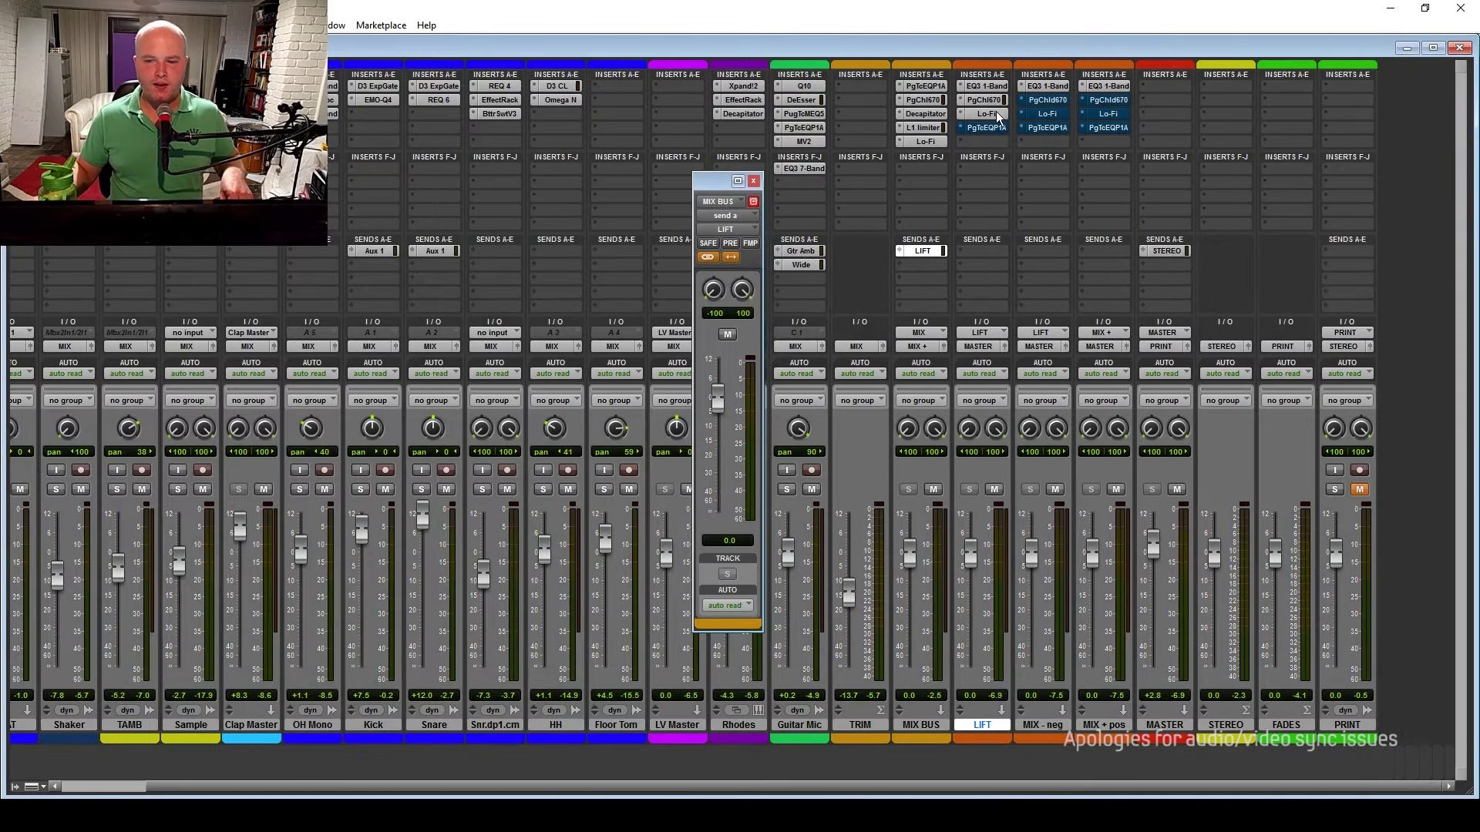
Bypass the PgToEQP1A, Lo-Fi and PgChld670 inserts on the LIFT track and activate the 1000 Hz Signal Generator on MIX BUS.
left_click(993, 126, "ctrl")
left_click(994, 113, "ctrl")
left_click(994, 101, "ctrl")
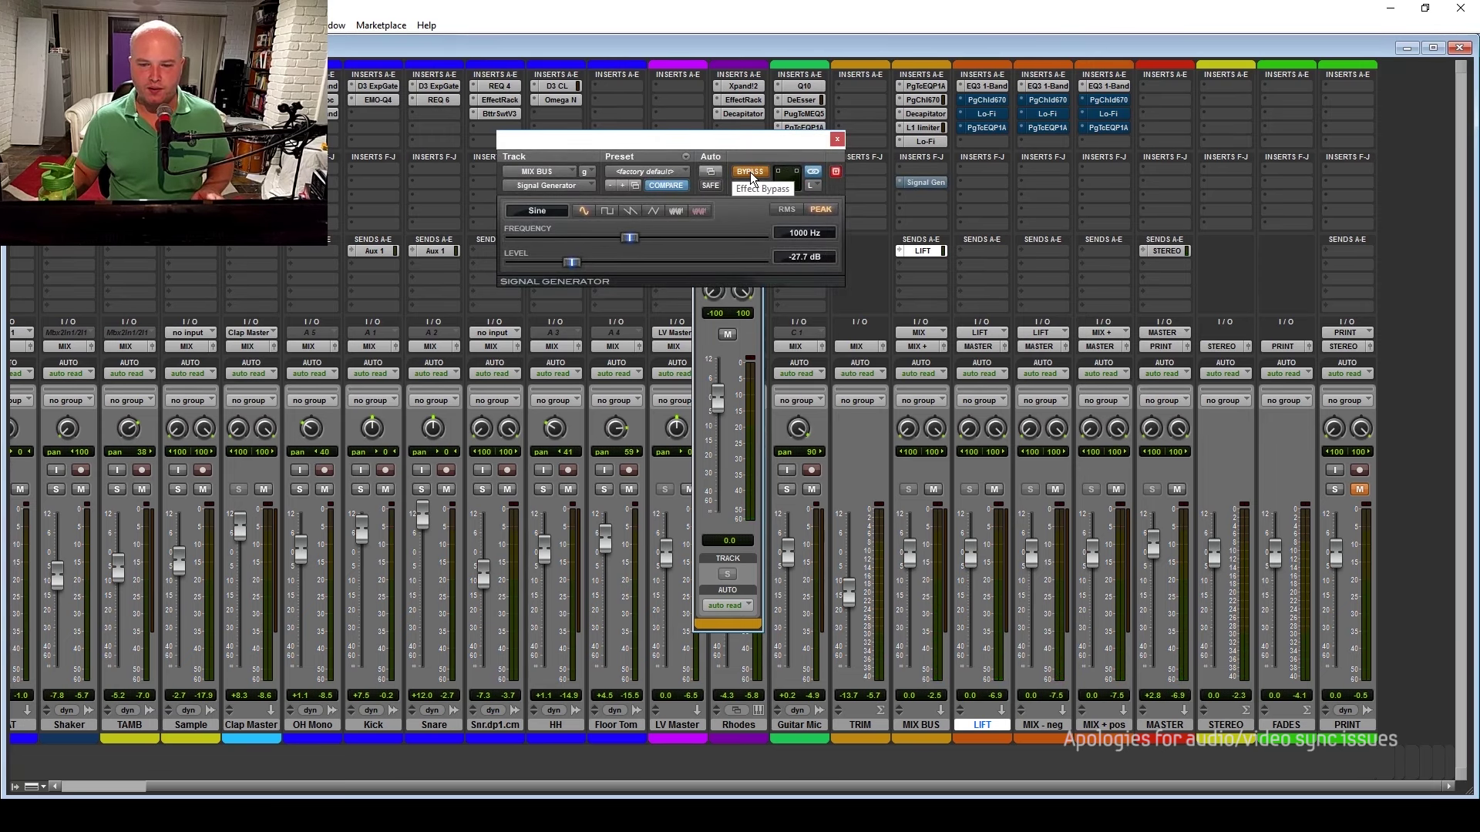
left_click(749, 172)
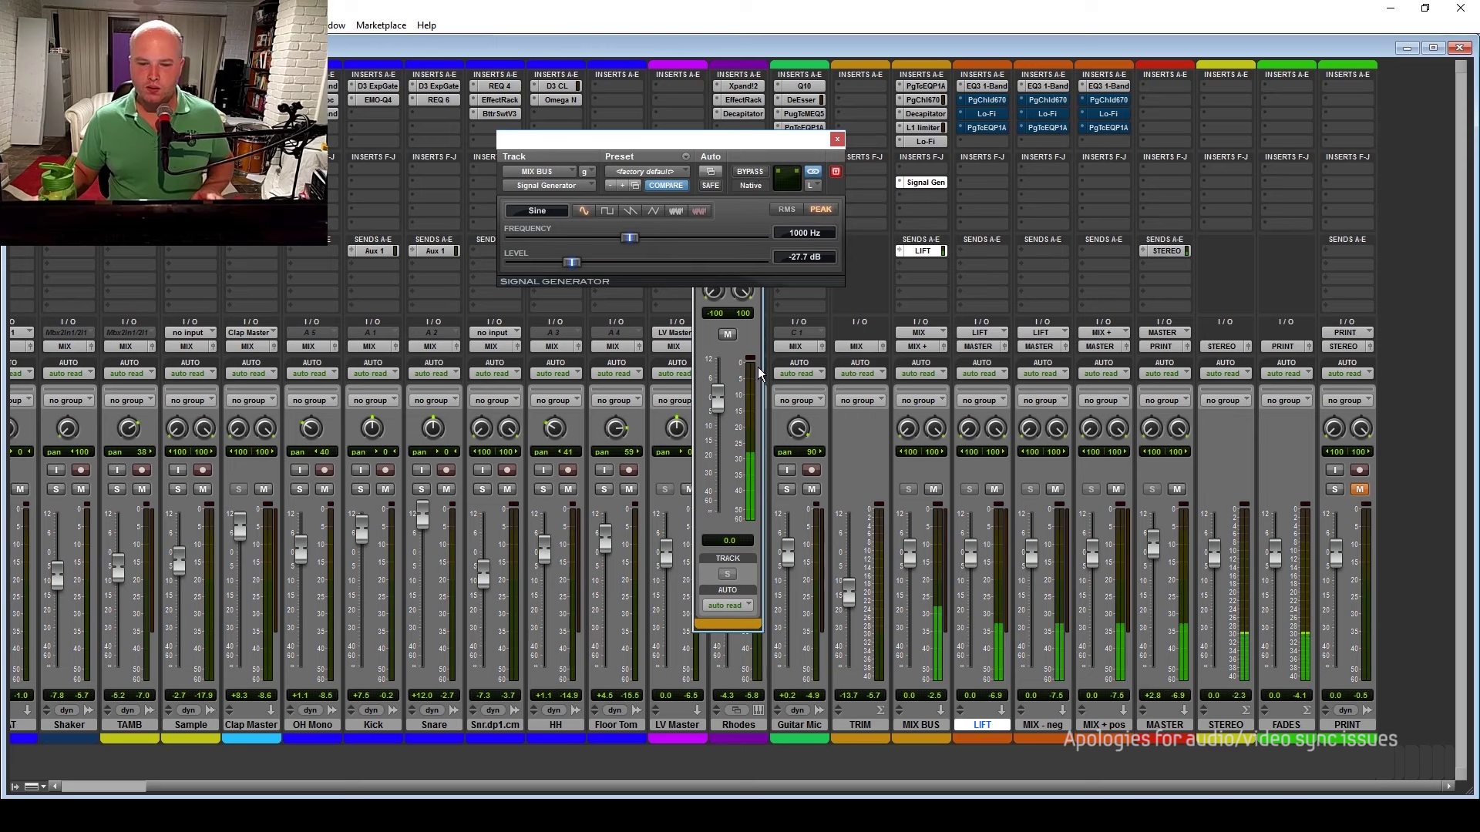
Sweep the LIFT send fader between 0.0 and fully down to observe the test tone on the track meters.
left_click_drag(718, 402, 718, 515)
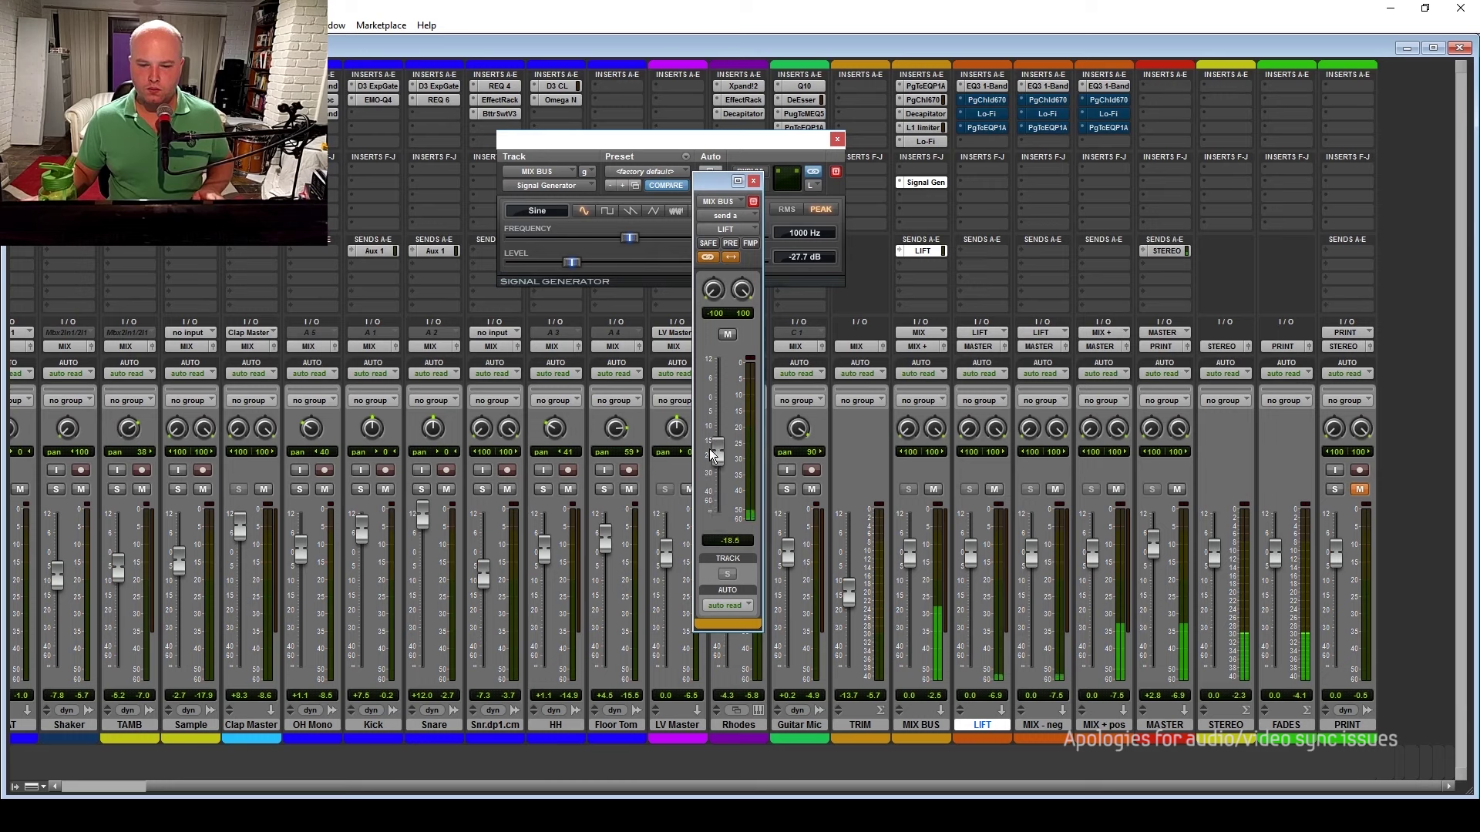
left_click_drag(719, 508, 719, 413)
left_click(720, 401, "alt")
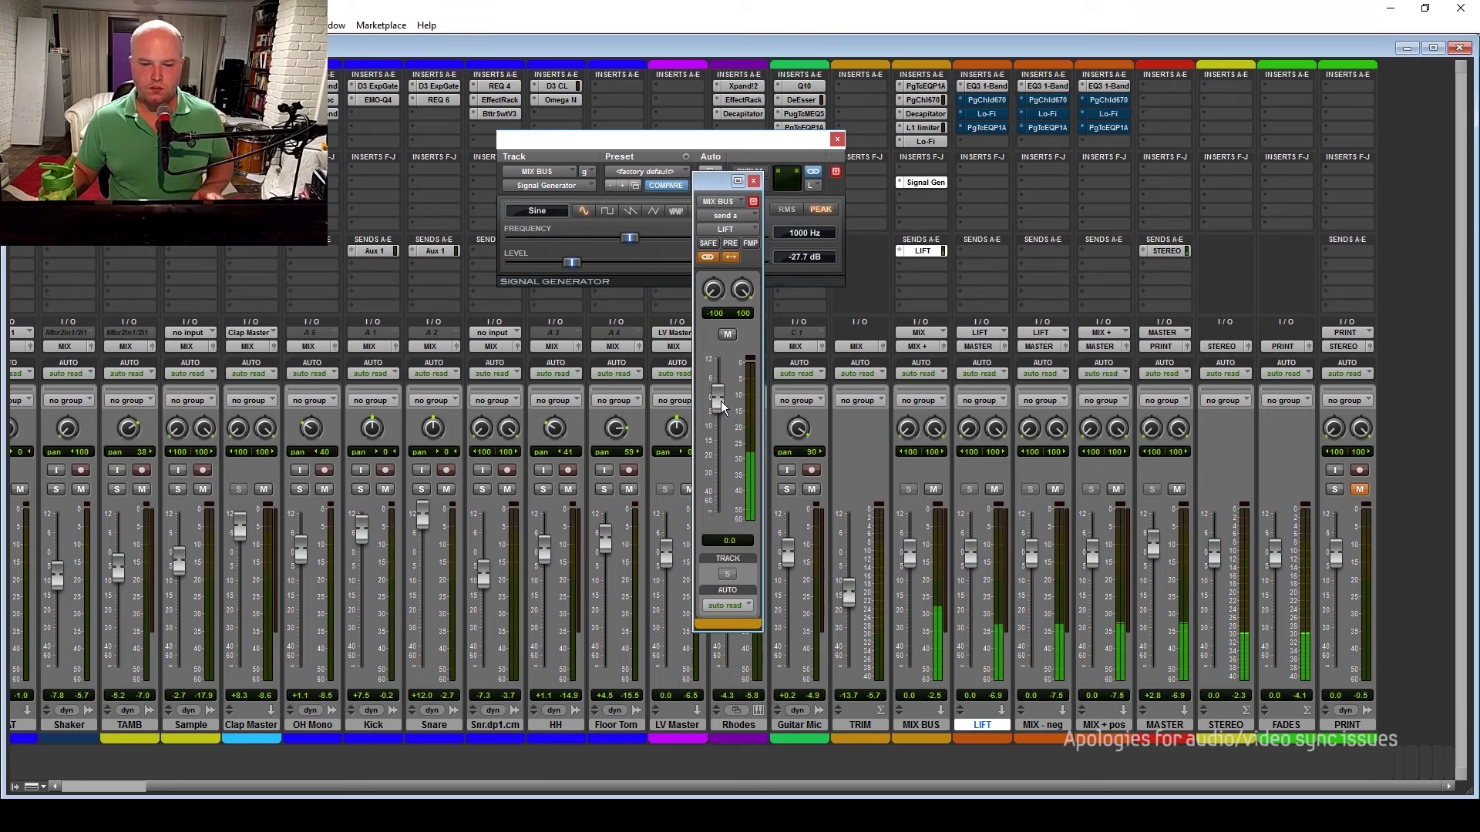
left_click_drag(721, 405, 719, 512)
Reset the LIFT send fader to 0.0 and remove the Signal Generator from MIX BUS.
left_click_drag(770, 139, 788, 111)
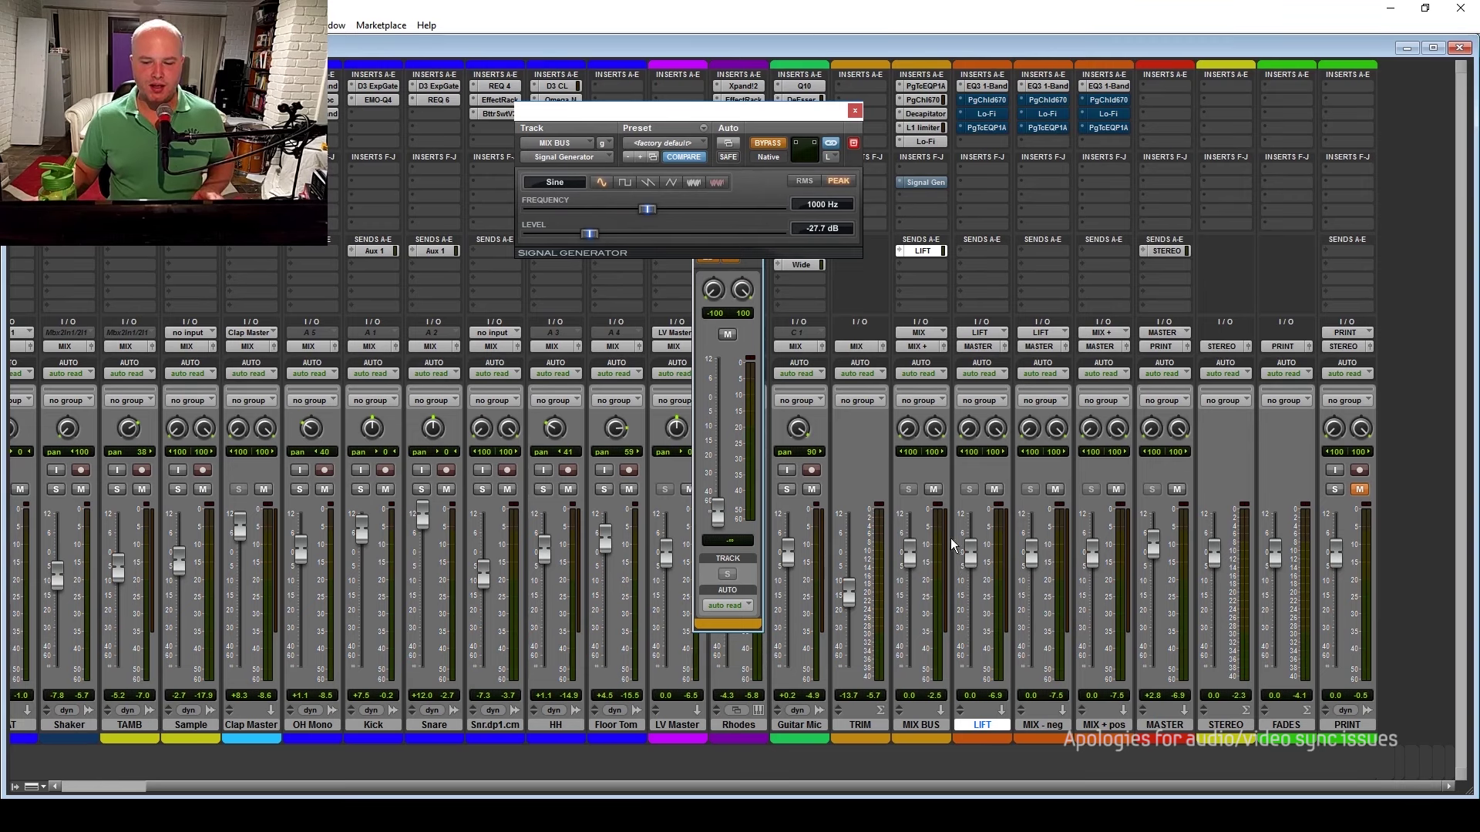
left_click(717, 513, "alt")
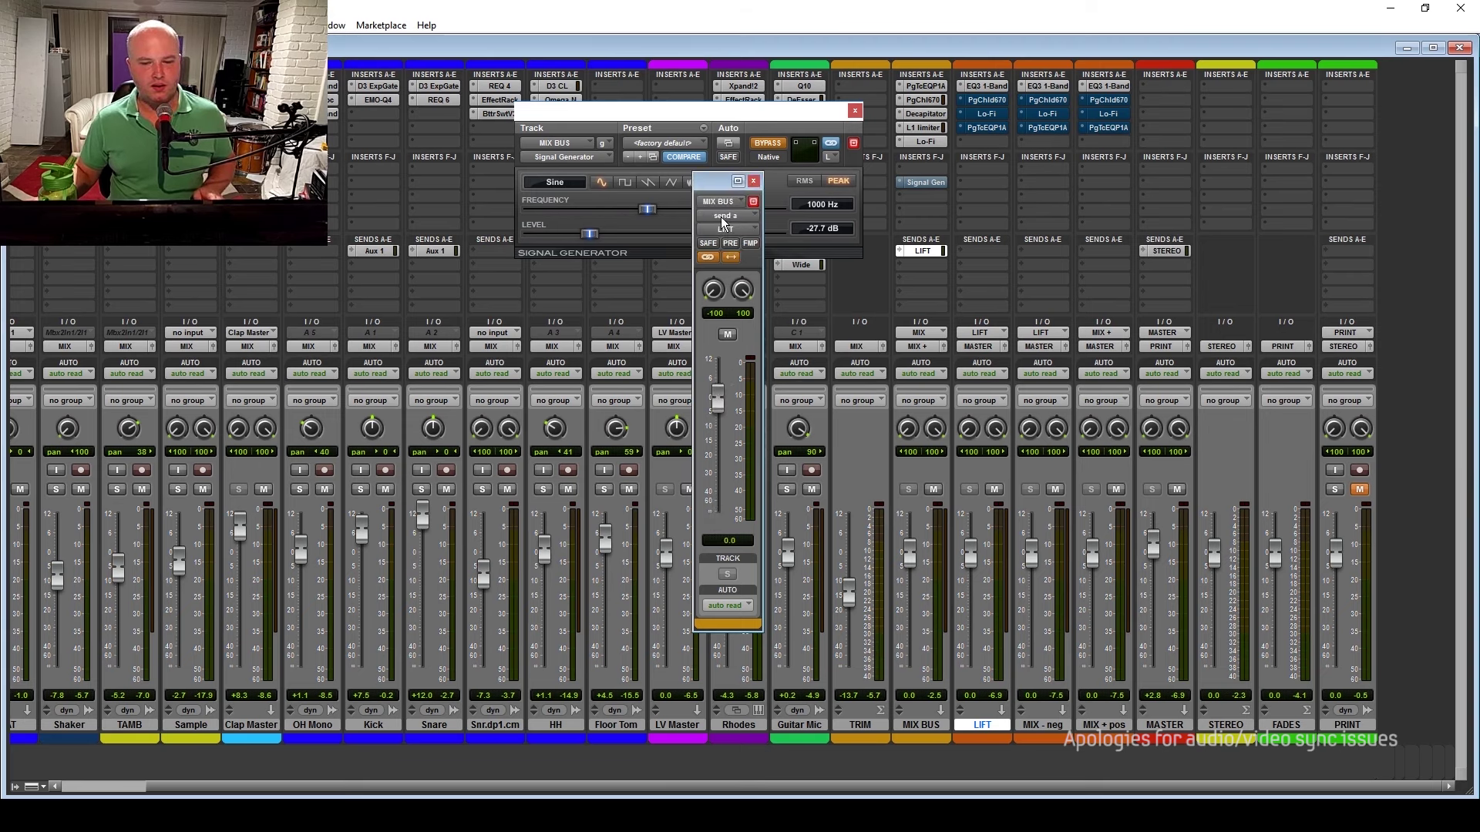
left_click(916, 182)
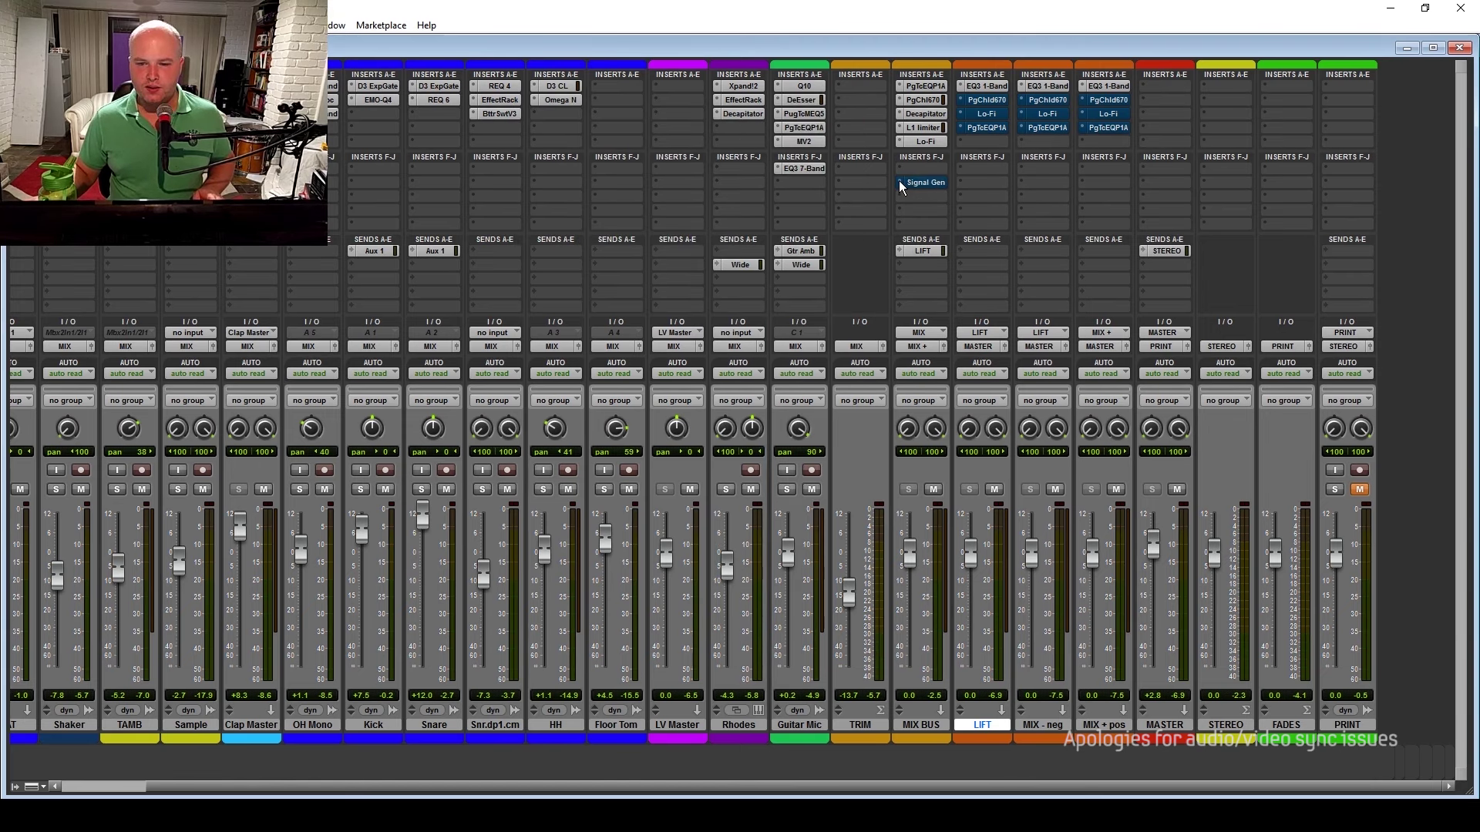
Add the MIX - neg and MIX + pos tracks to the LIFT track selection and check the Delay Compensation option.
left_click(1043, 723, "shift")
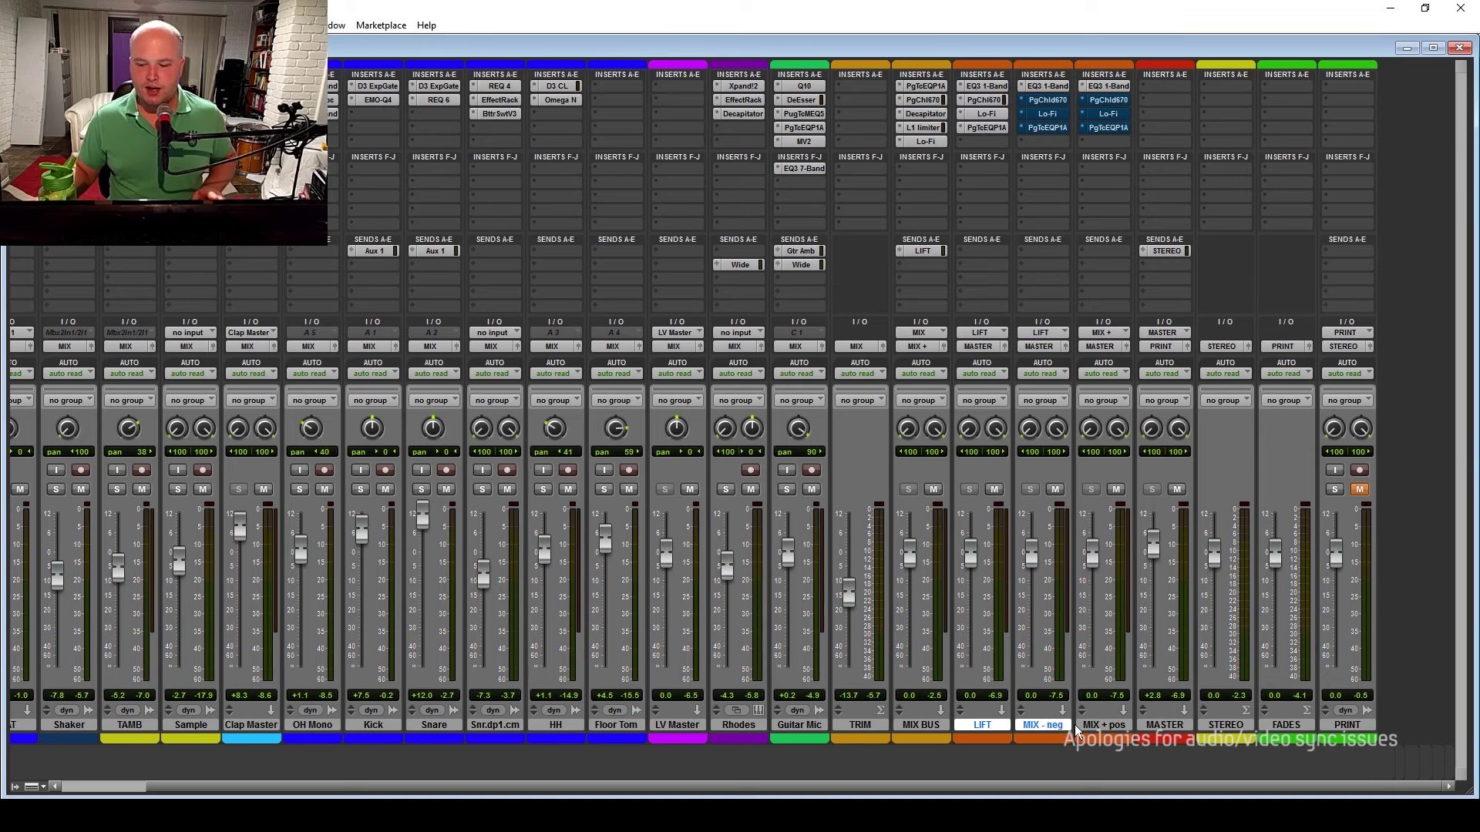
left_click(1107, 726, "shift")
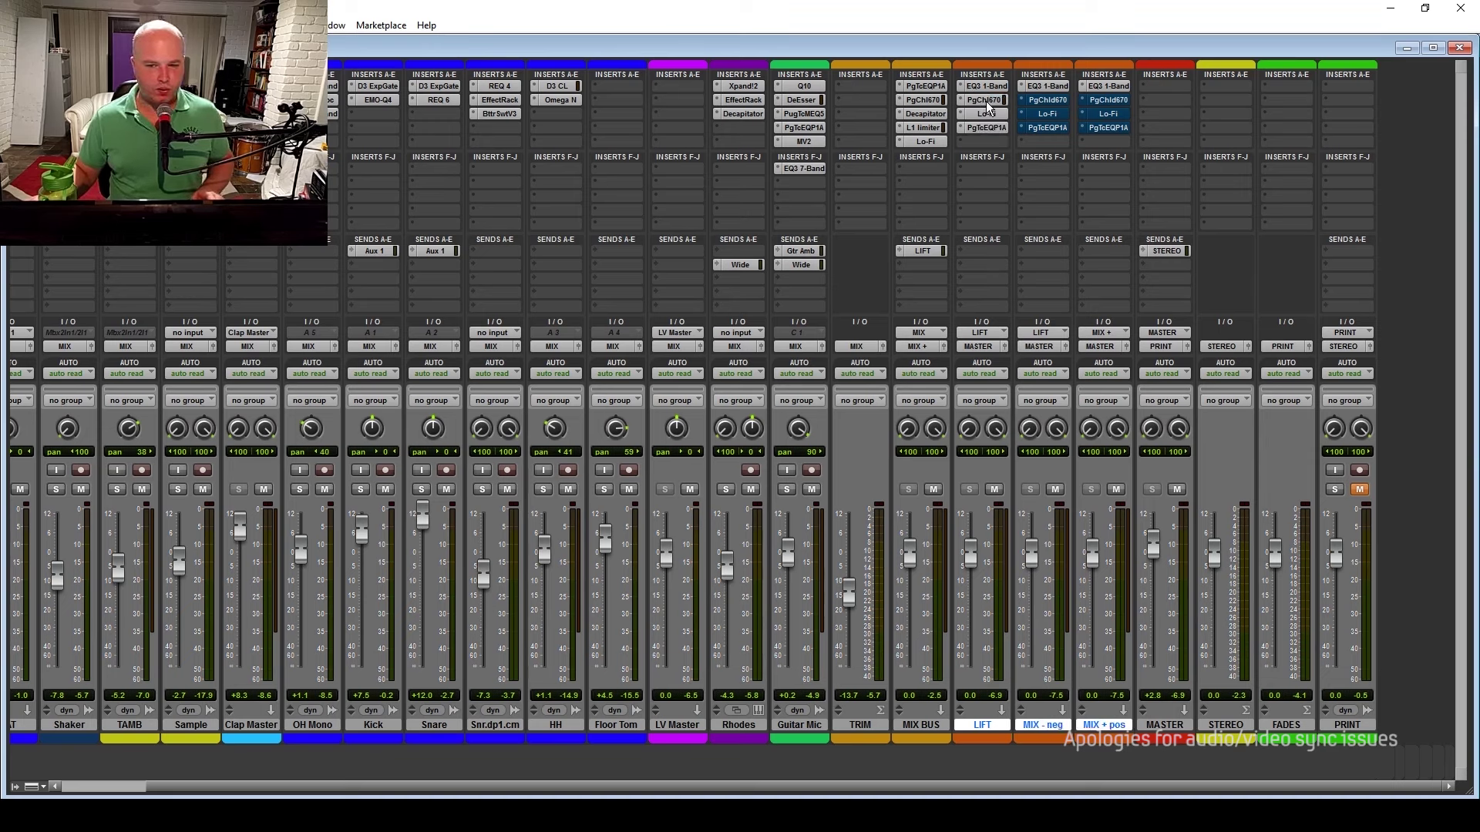
left_click(246, 26)
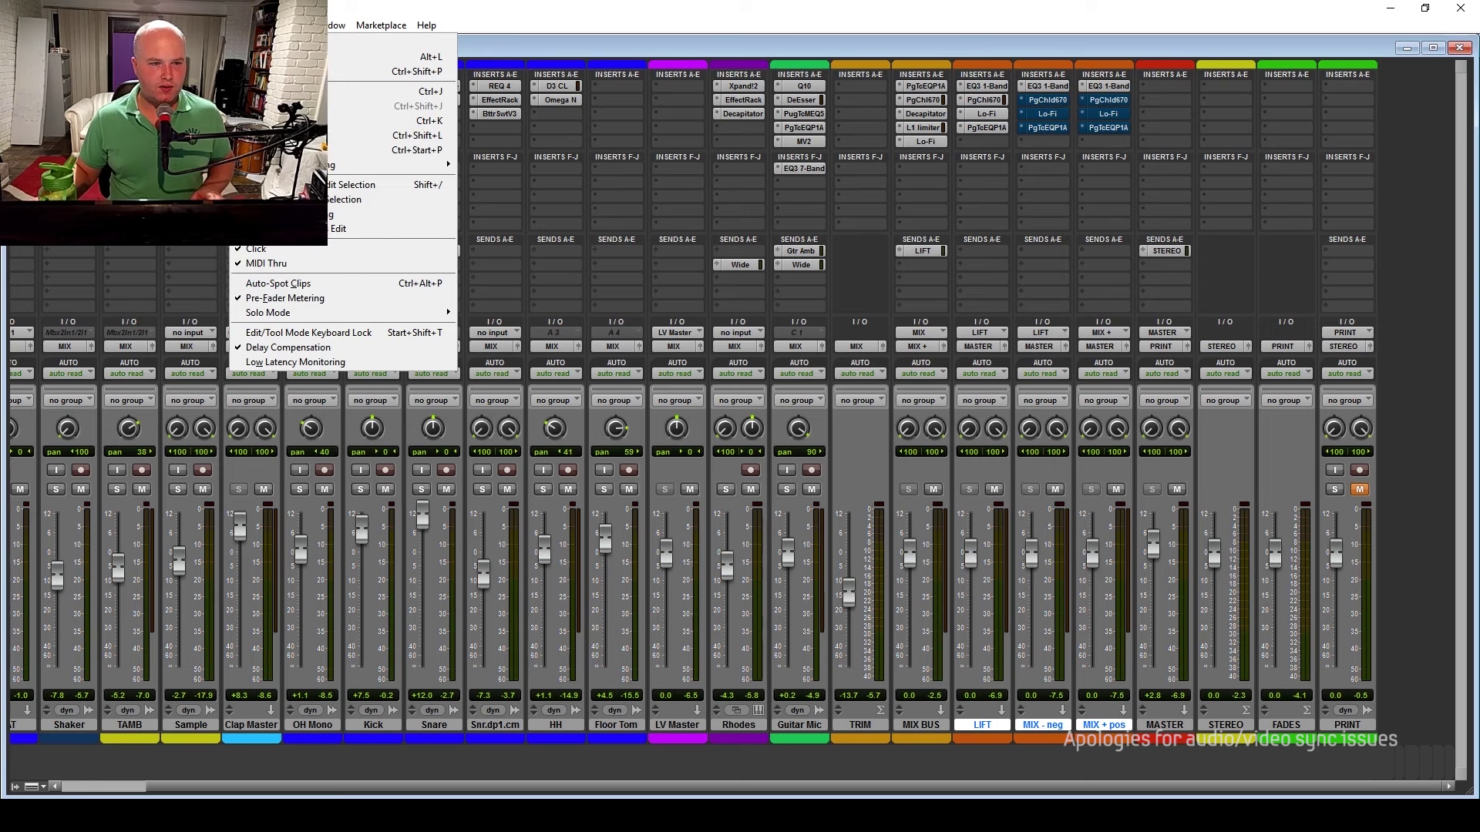
left_click(363, 348)
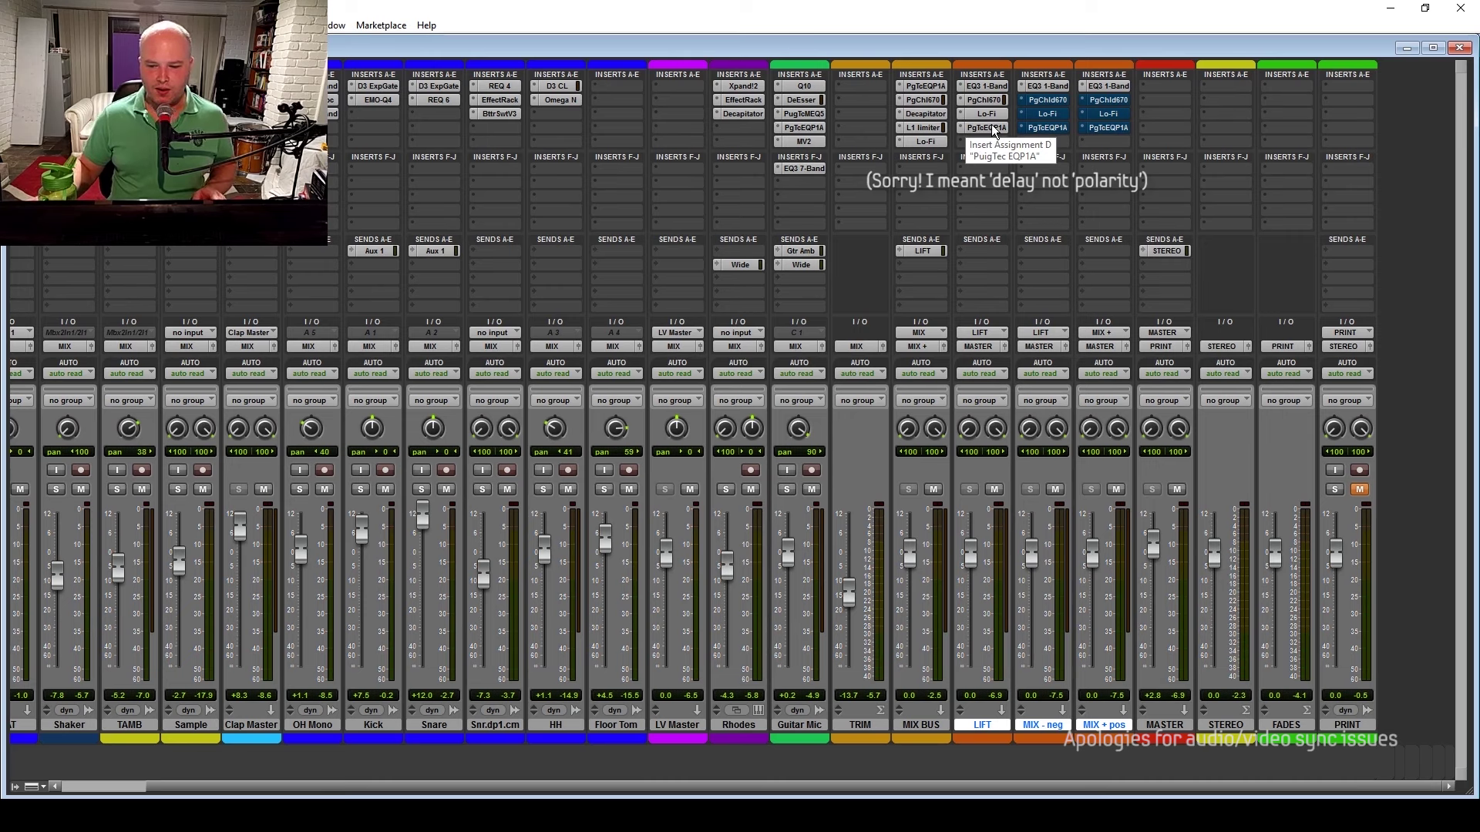
Open the PuigChild 670 insert on the LIFT track and examine its left and right channel output gains, followed by the Lo-Fi insert.
left_click(982, 99)
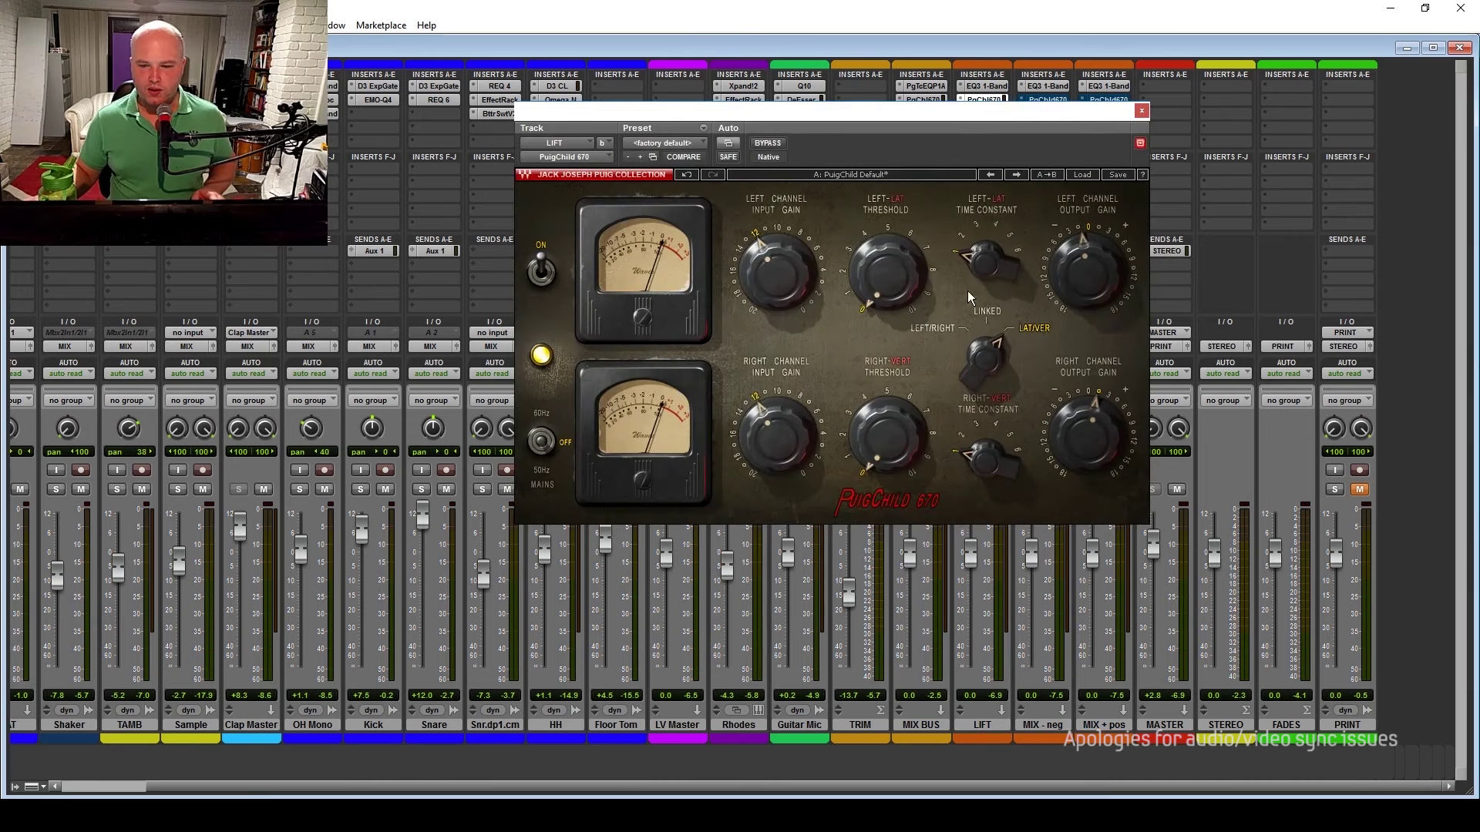
mouse_move(1075, 272)
mouse_move(1093, 433)
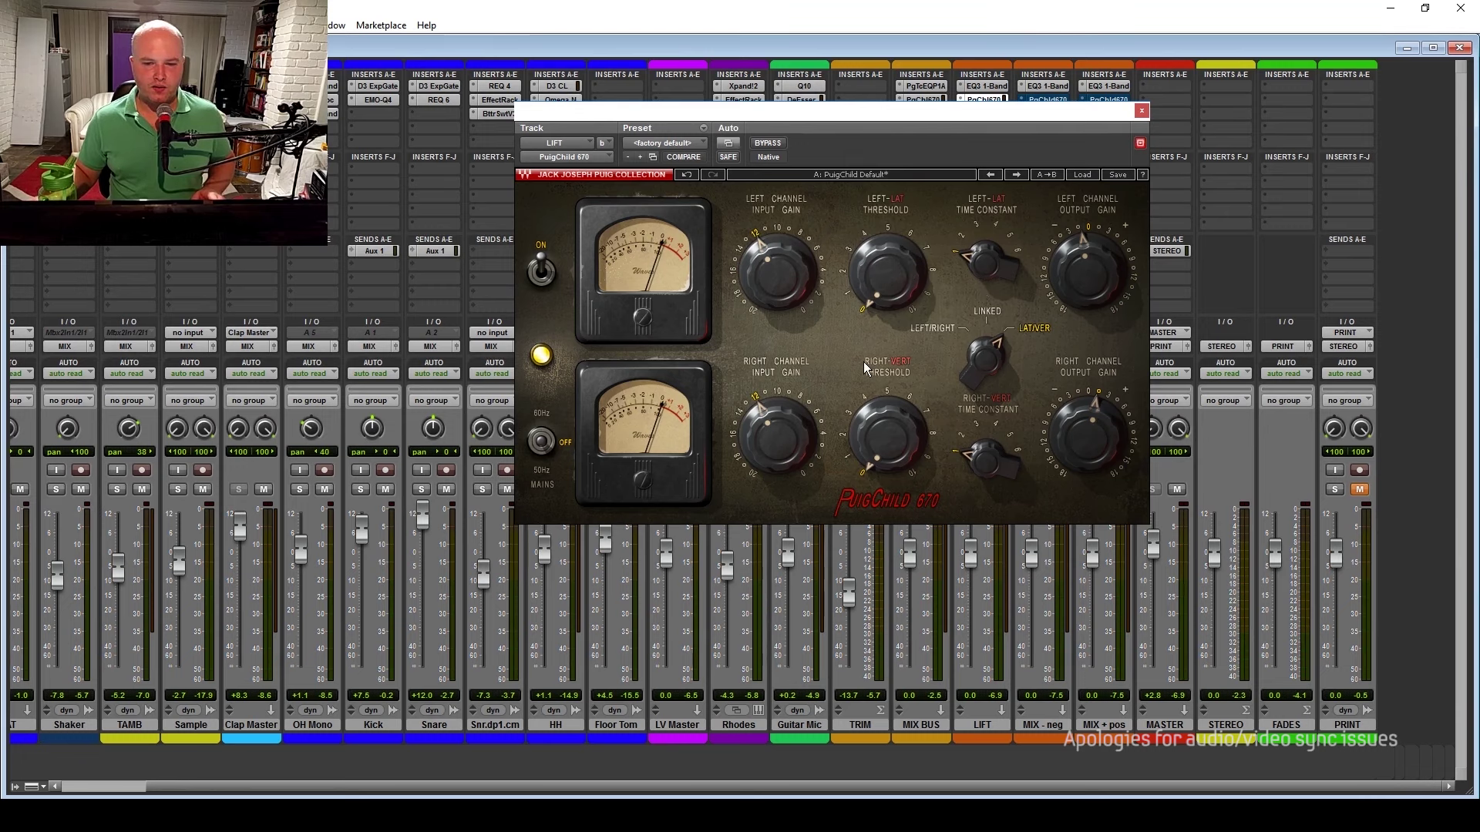
mouse_move(1097, 252)
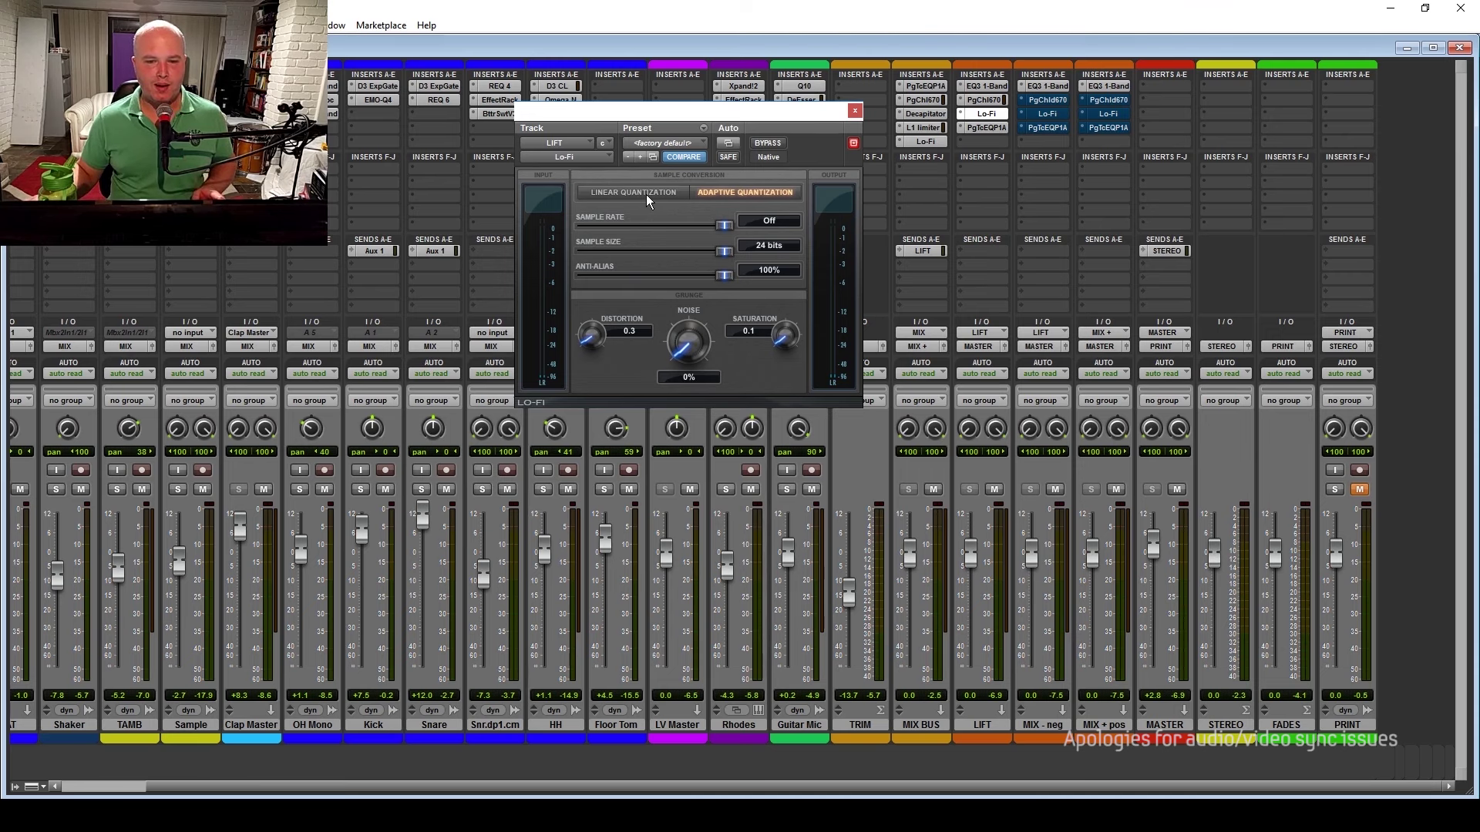
Open the PuigTec EQP1A insert on the LIFT track and inspect its low-frequency boost, attenuation and gain controls.
left_click(986, 127)
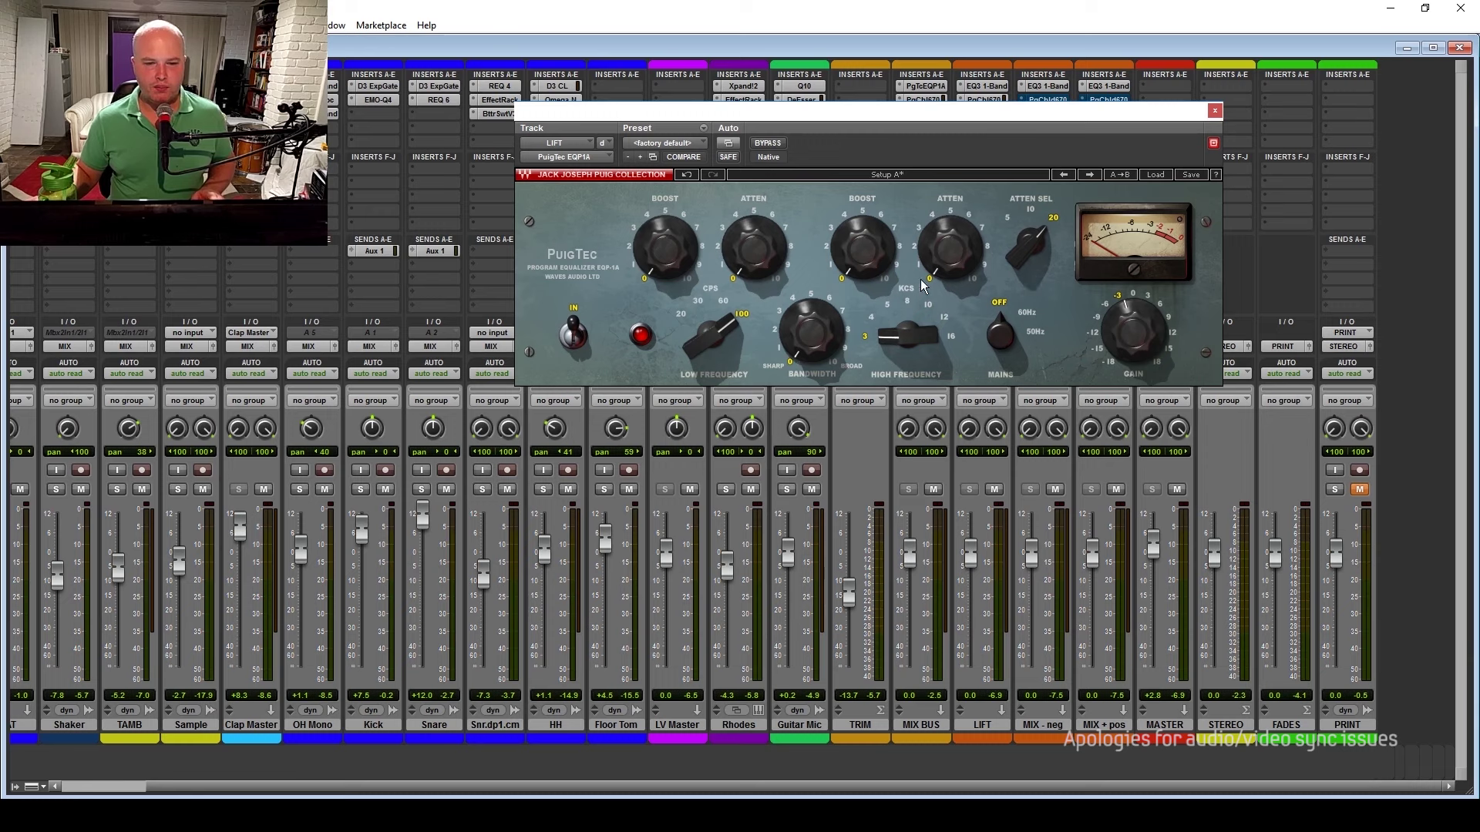
mouse_move(652, 252)
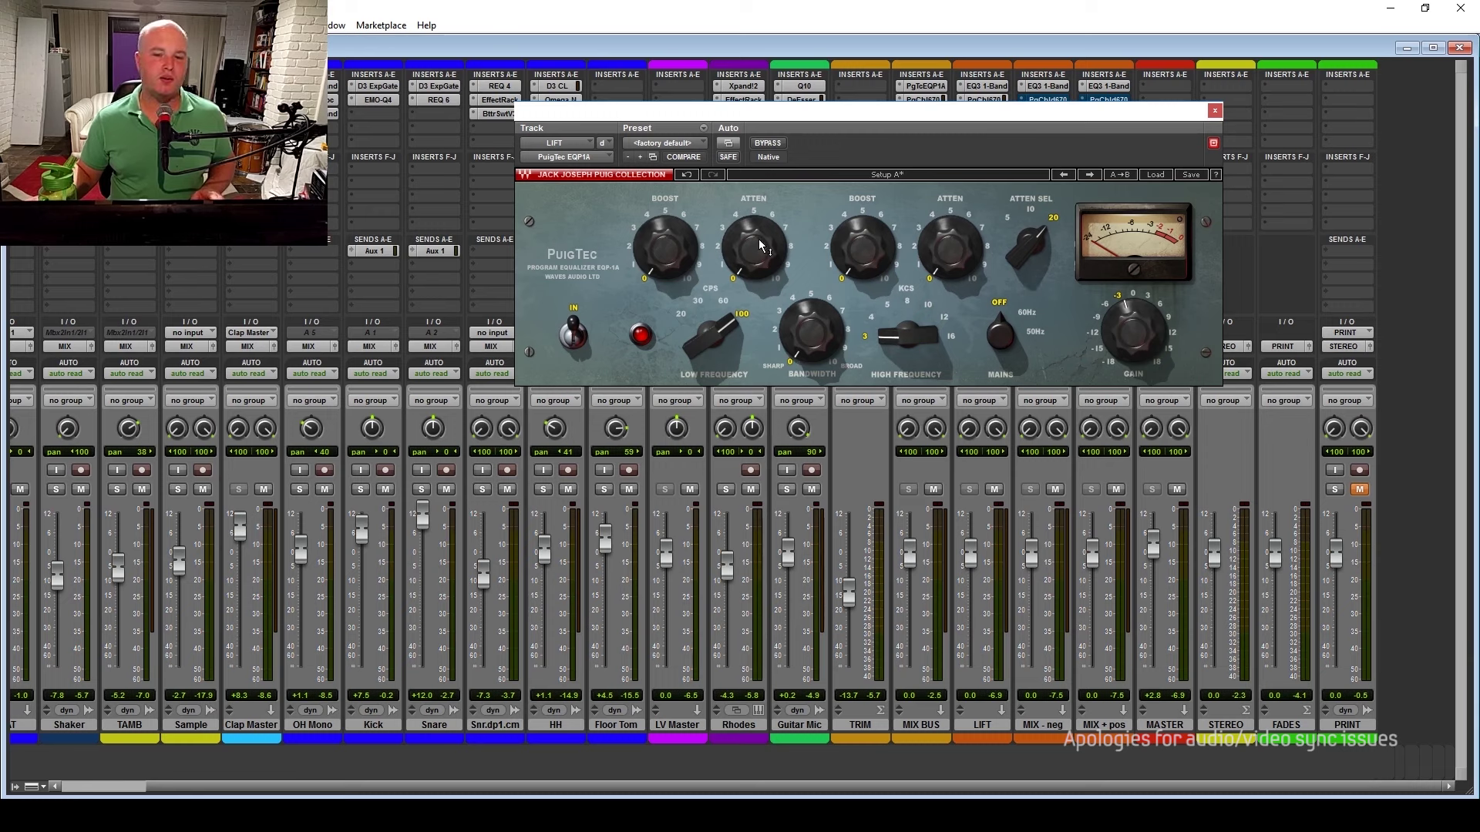
mouse_move(1136, 337)
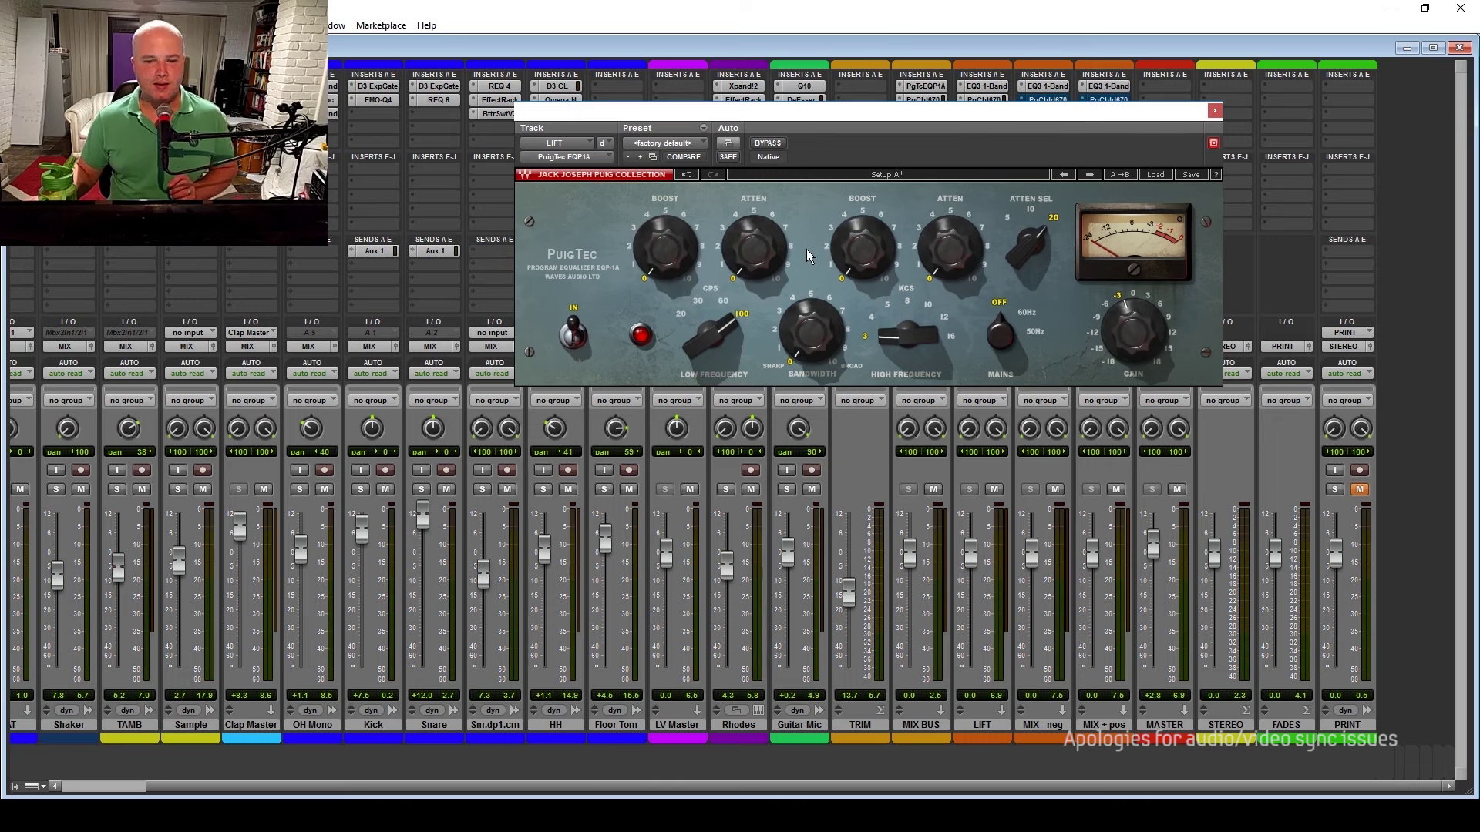
Review the PuigChild 670 output gain on the LIFT track again and close all open plug-in windows.
left_click(982, 98)
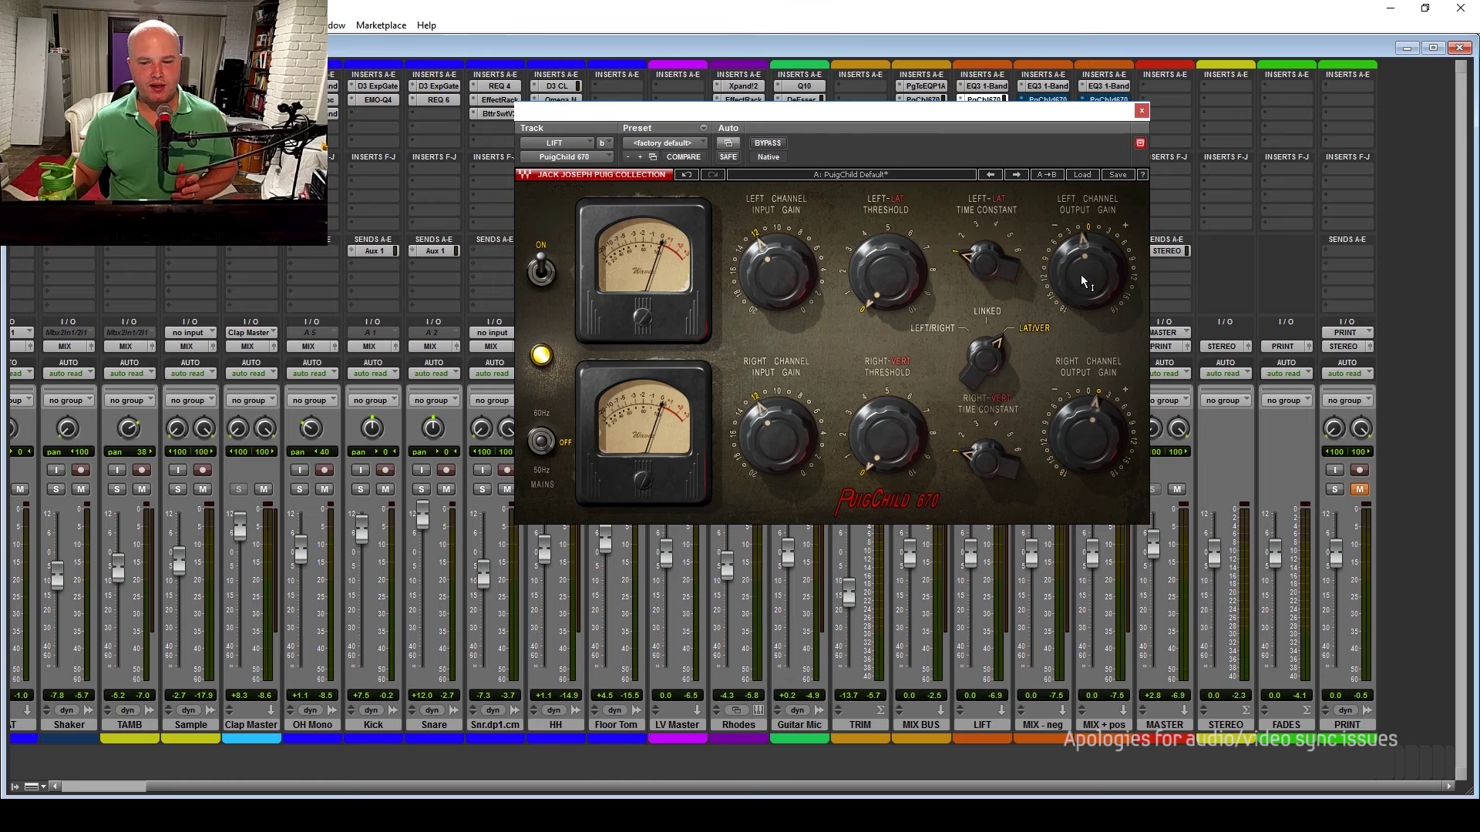
left_click(1143, 111)
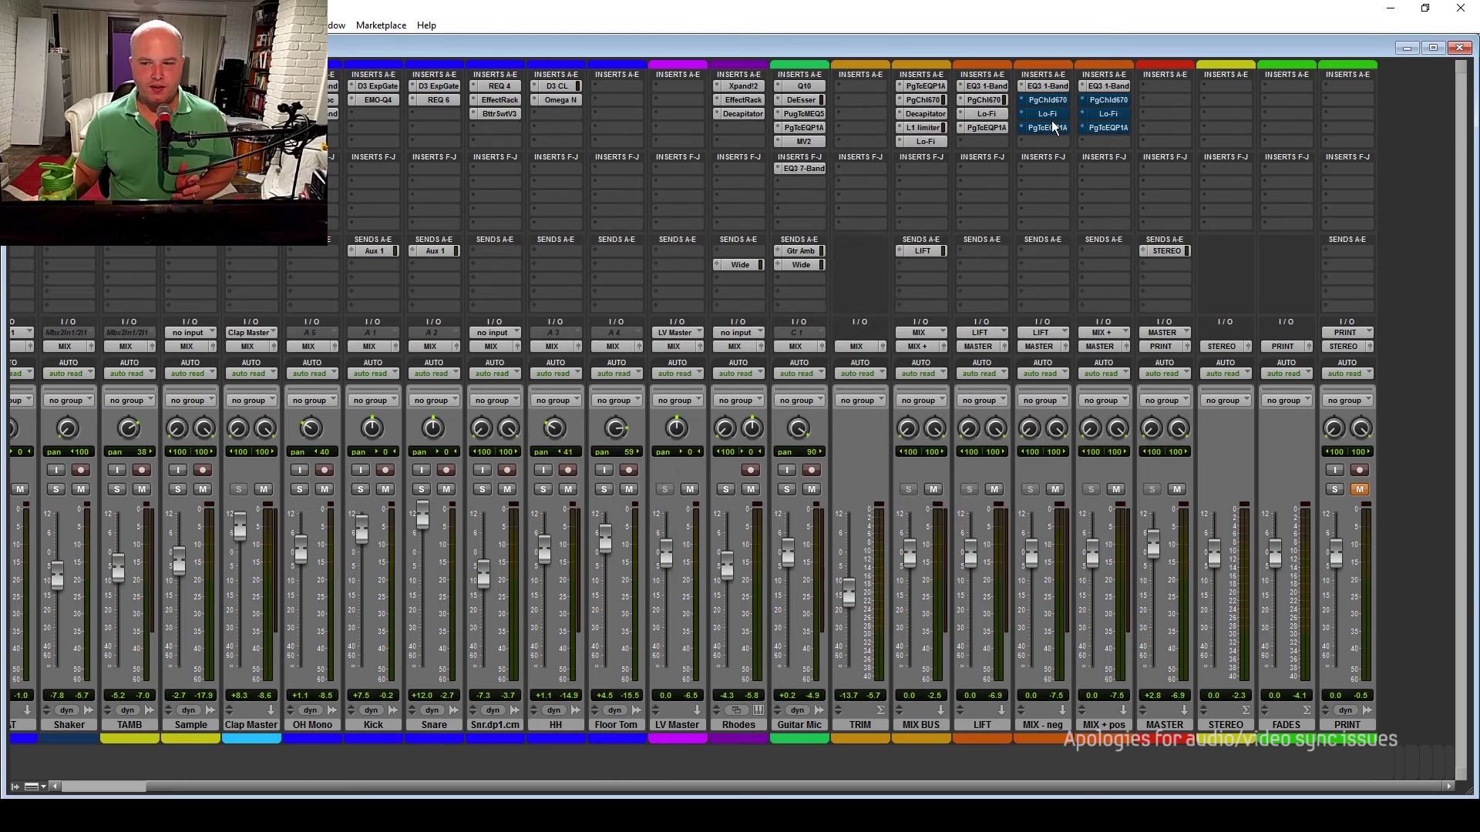
left_click(994, 103)
left_click(1141, 111)
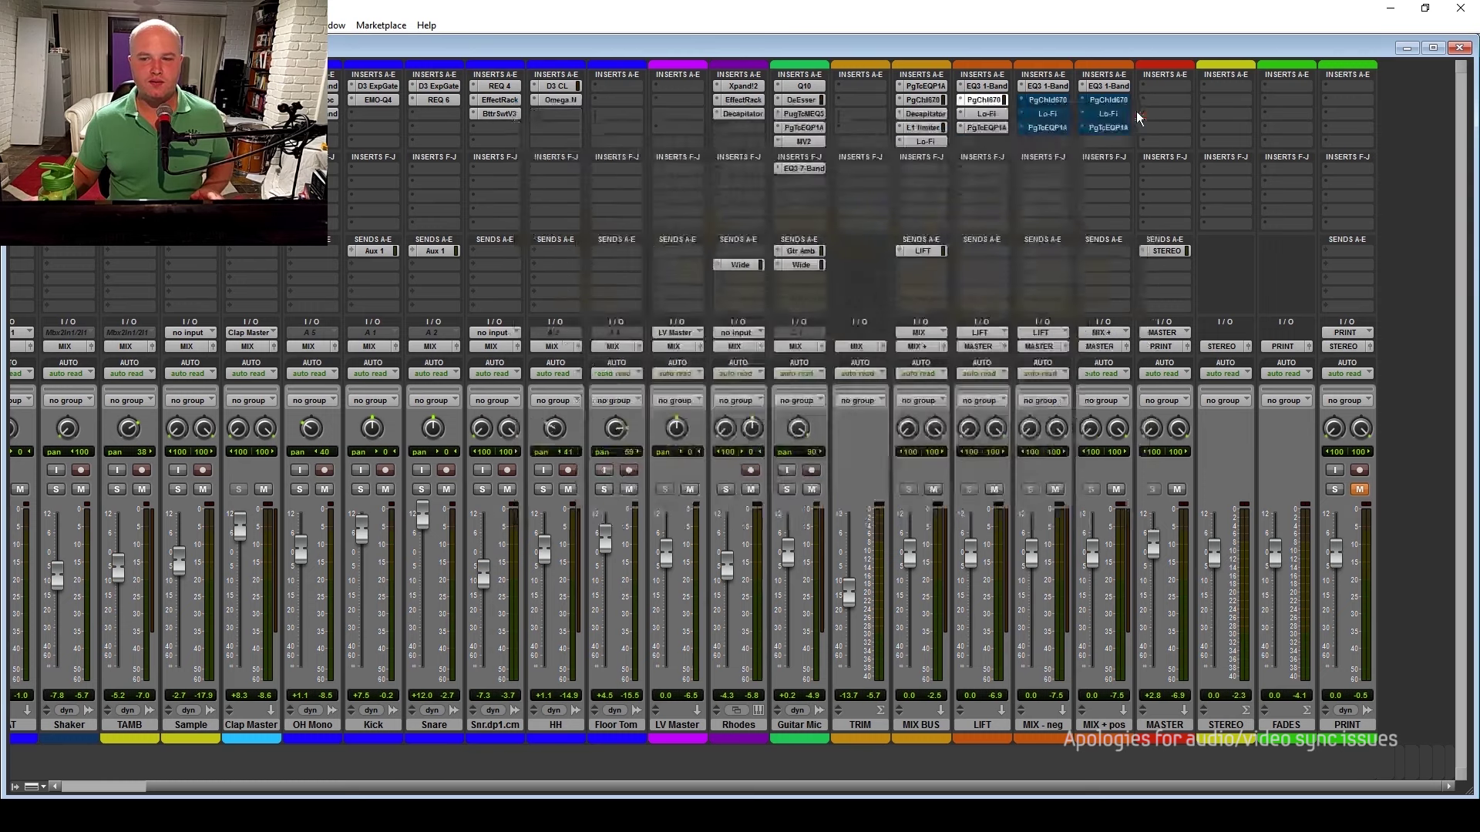
left_click(982, 137)
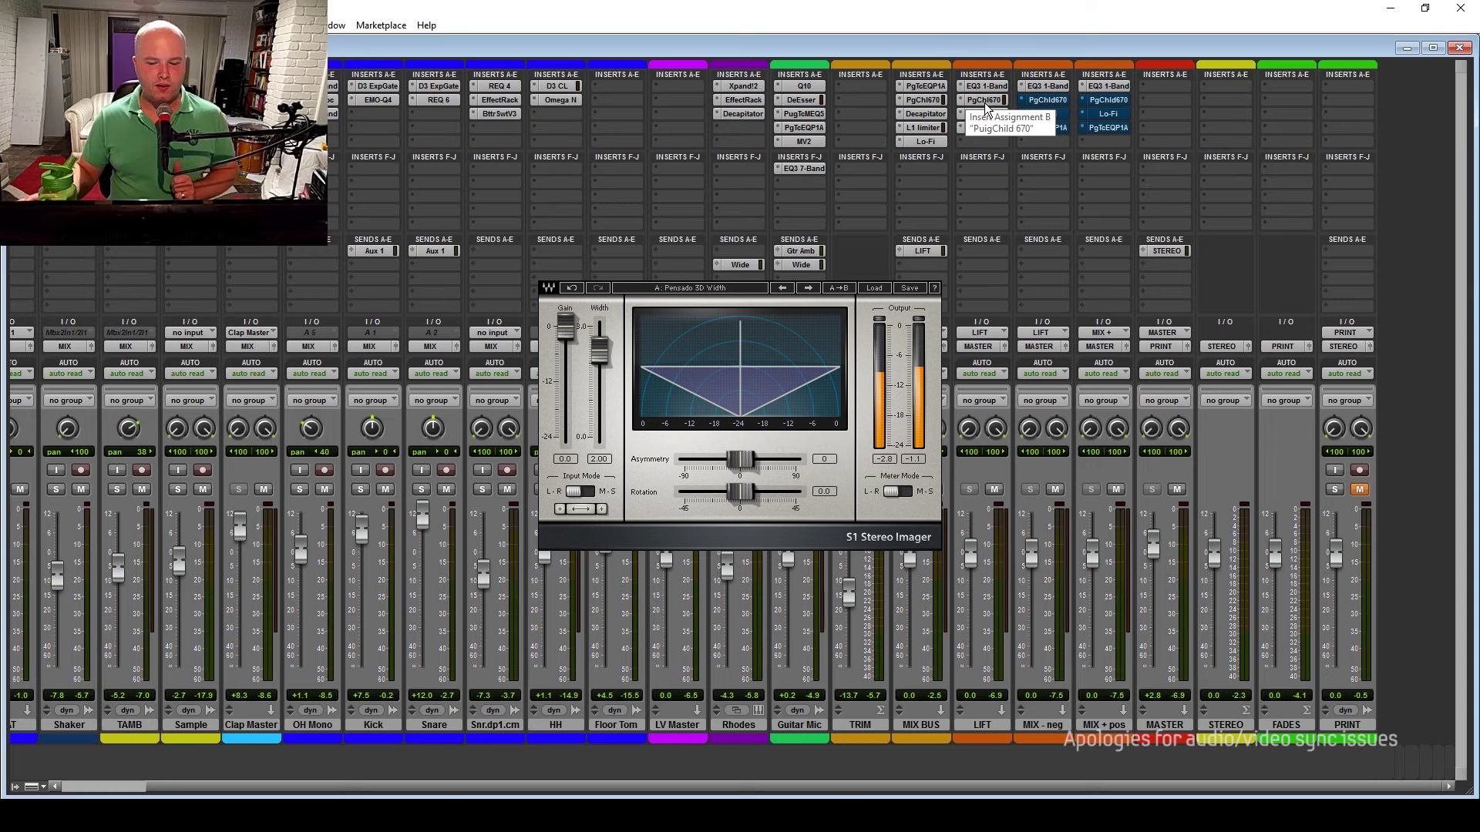
key("ctrl+w")
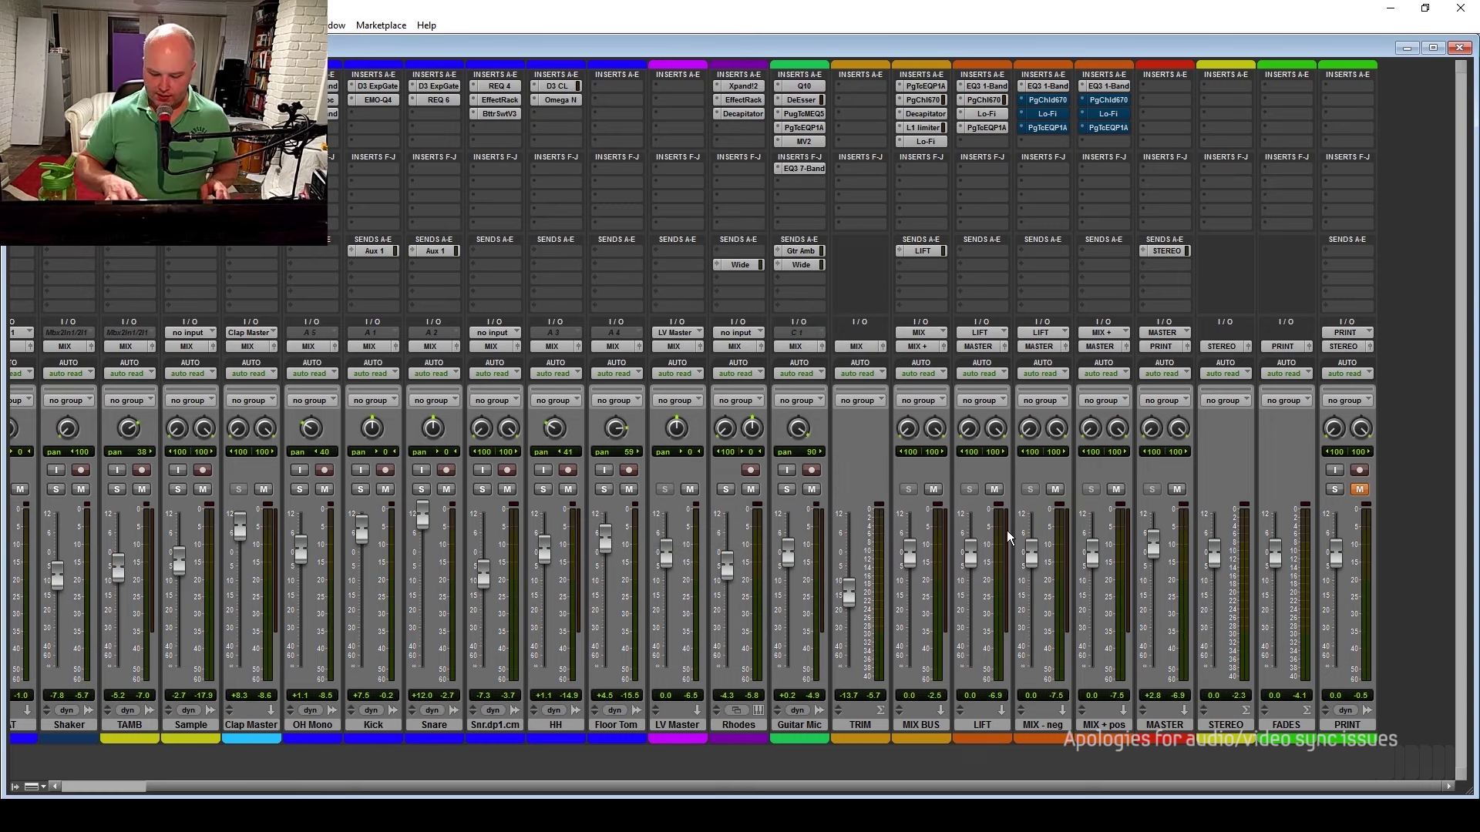
Play the session from bar 45 and open the LIFT send on MIX BUS in the mixer.
key("ctrl+equal")
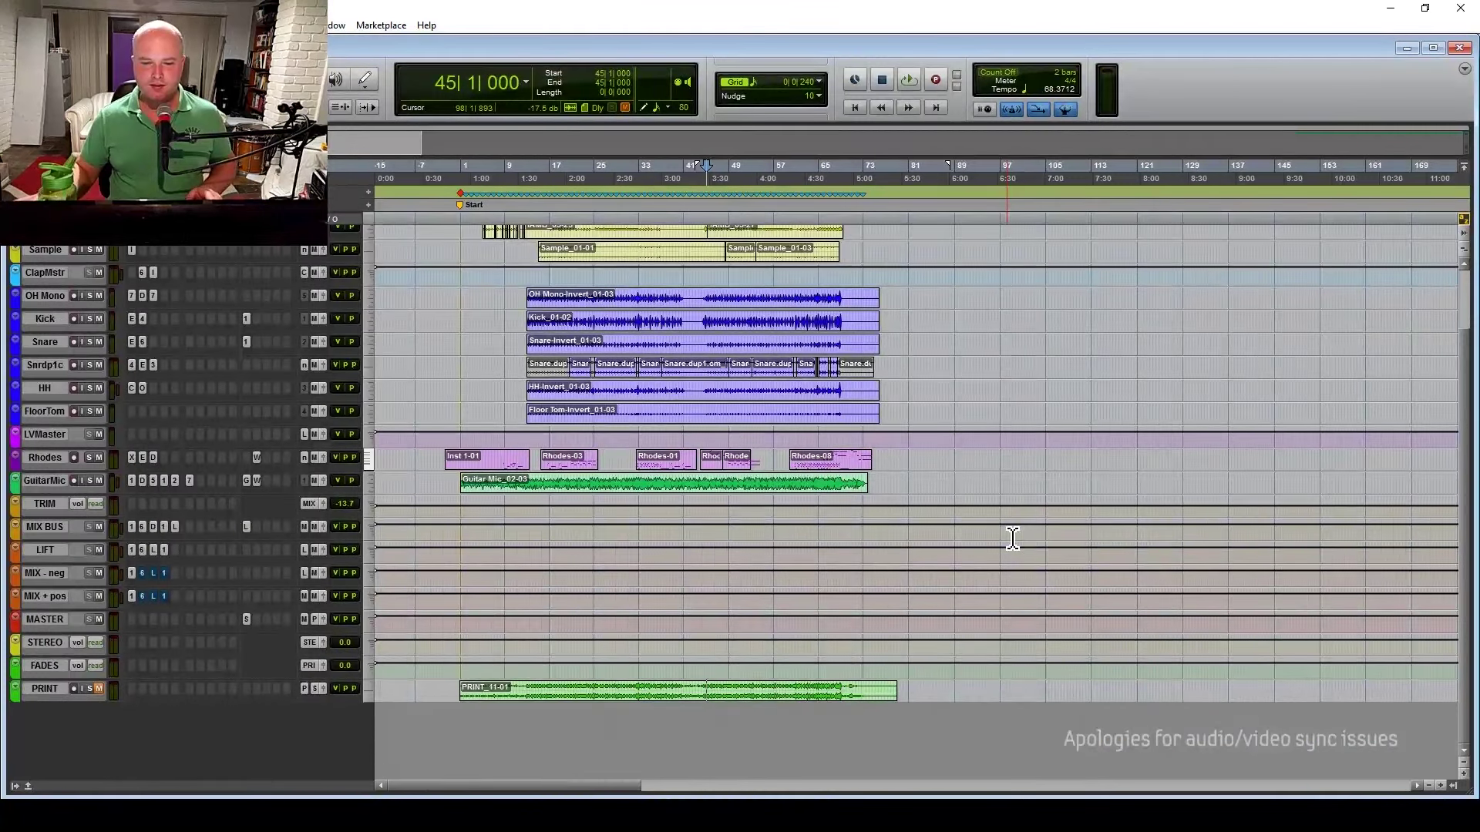
key("space")
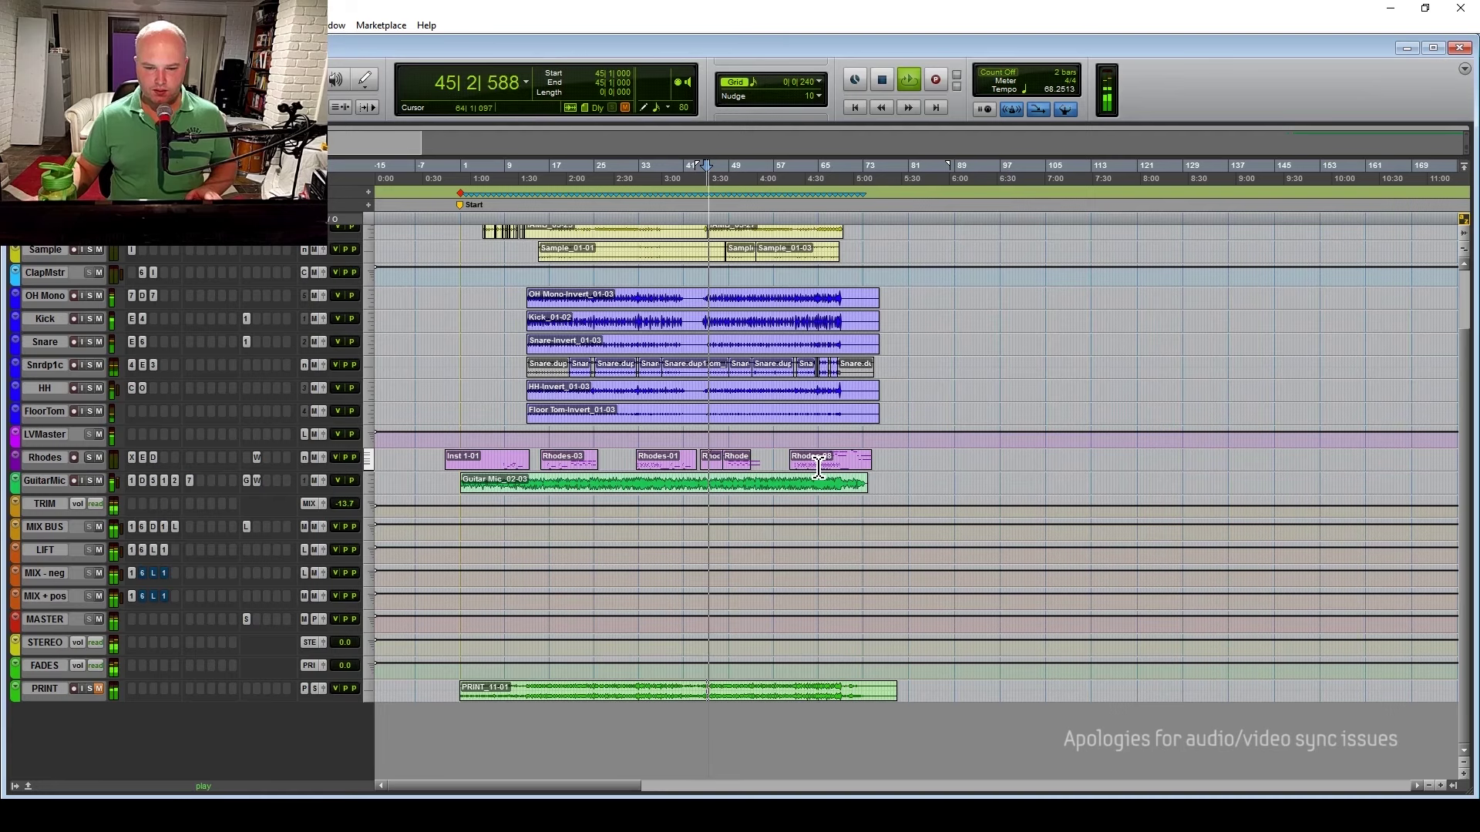
key("ctrl+equal")
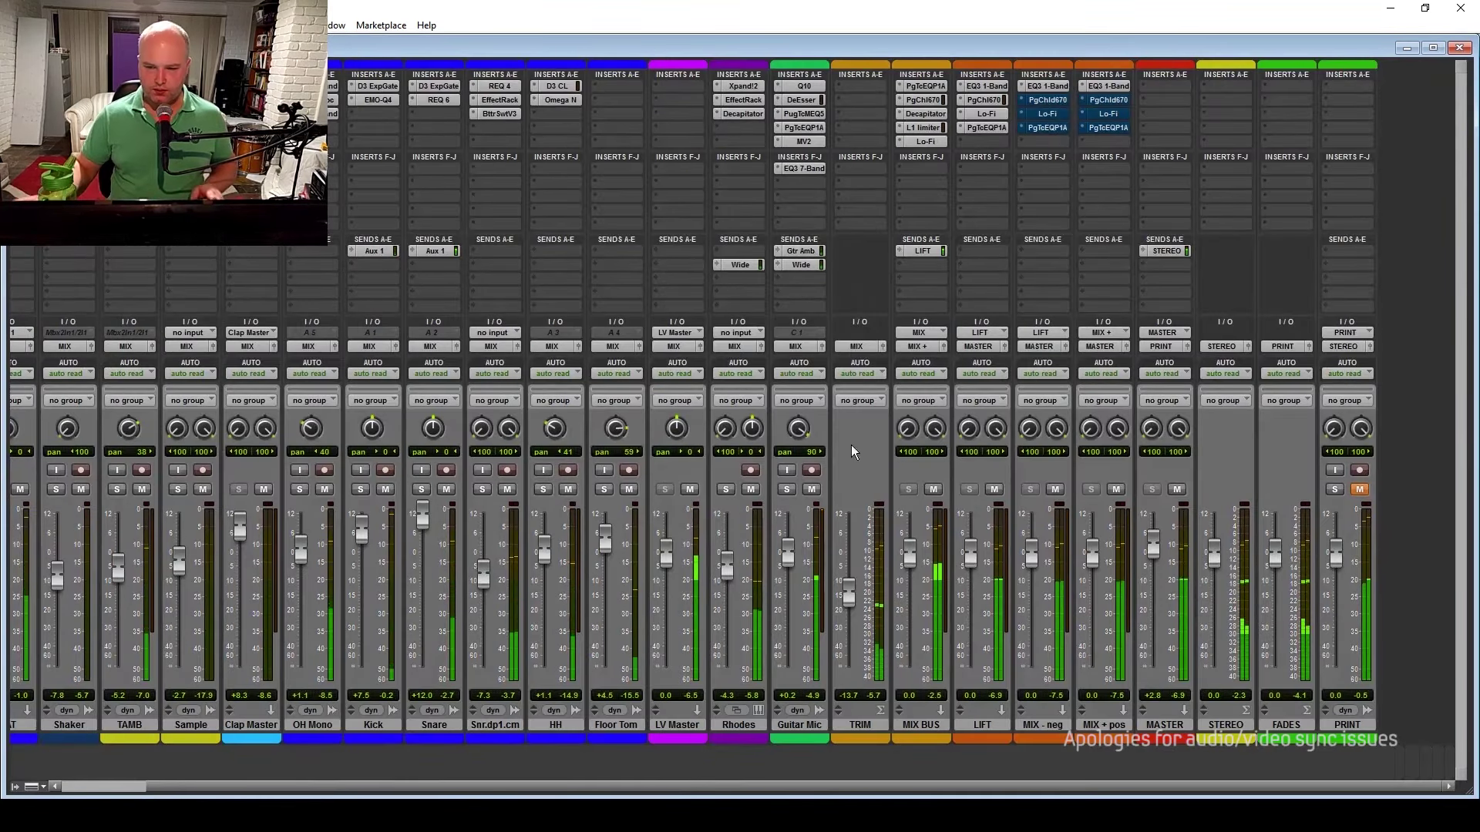
left_click(923, 250)
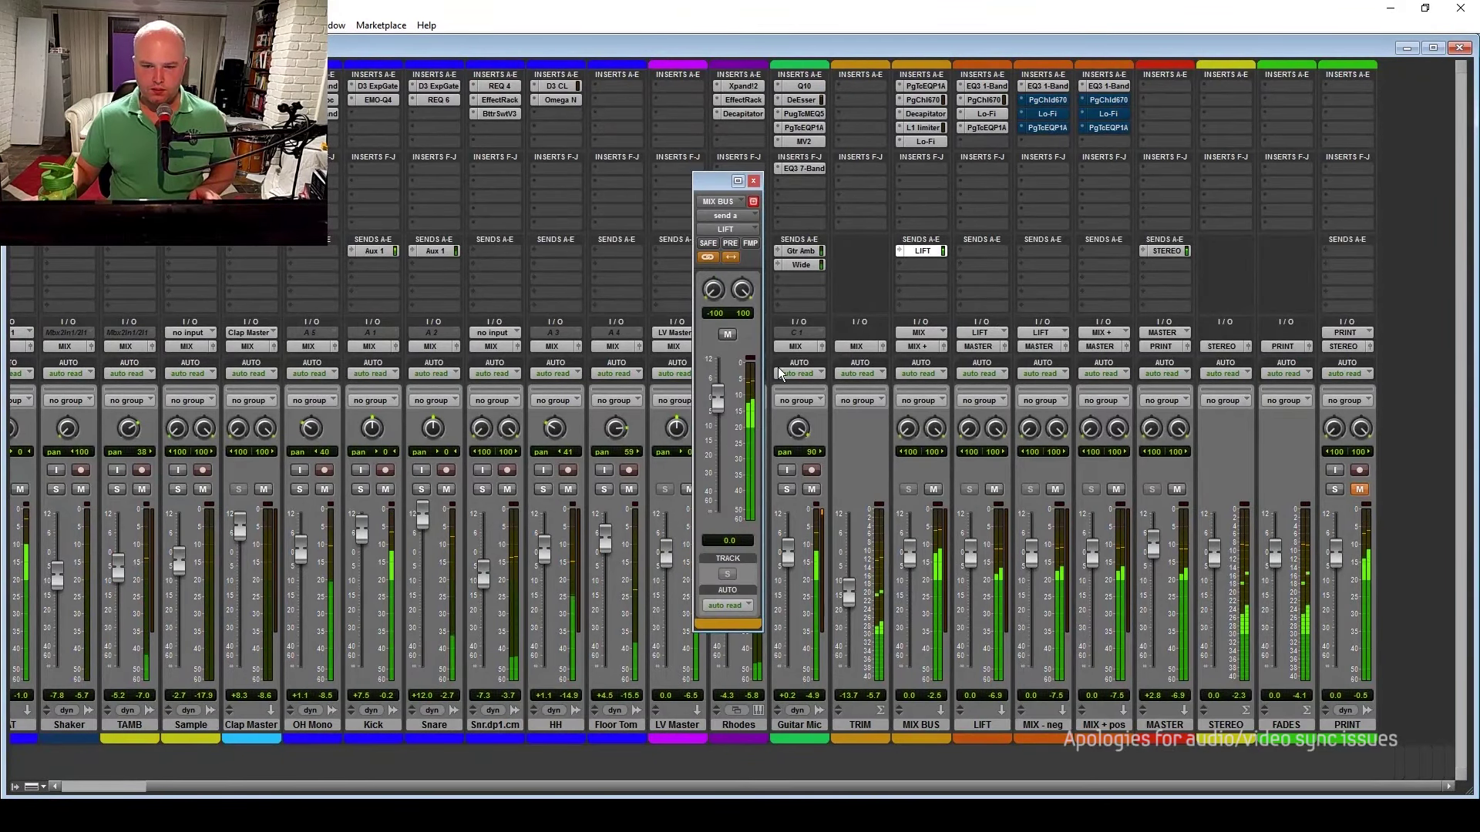
Mute the LIFT send and lower its fader to -14.5 during playback, unmute it and raise the fader to -0.6.
left_click(730, 332)
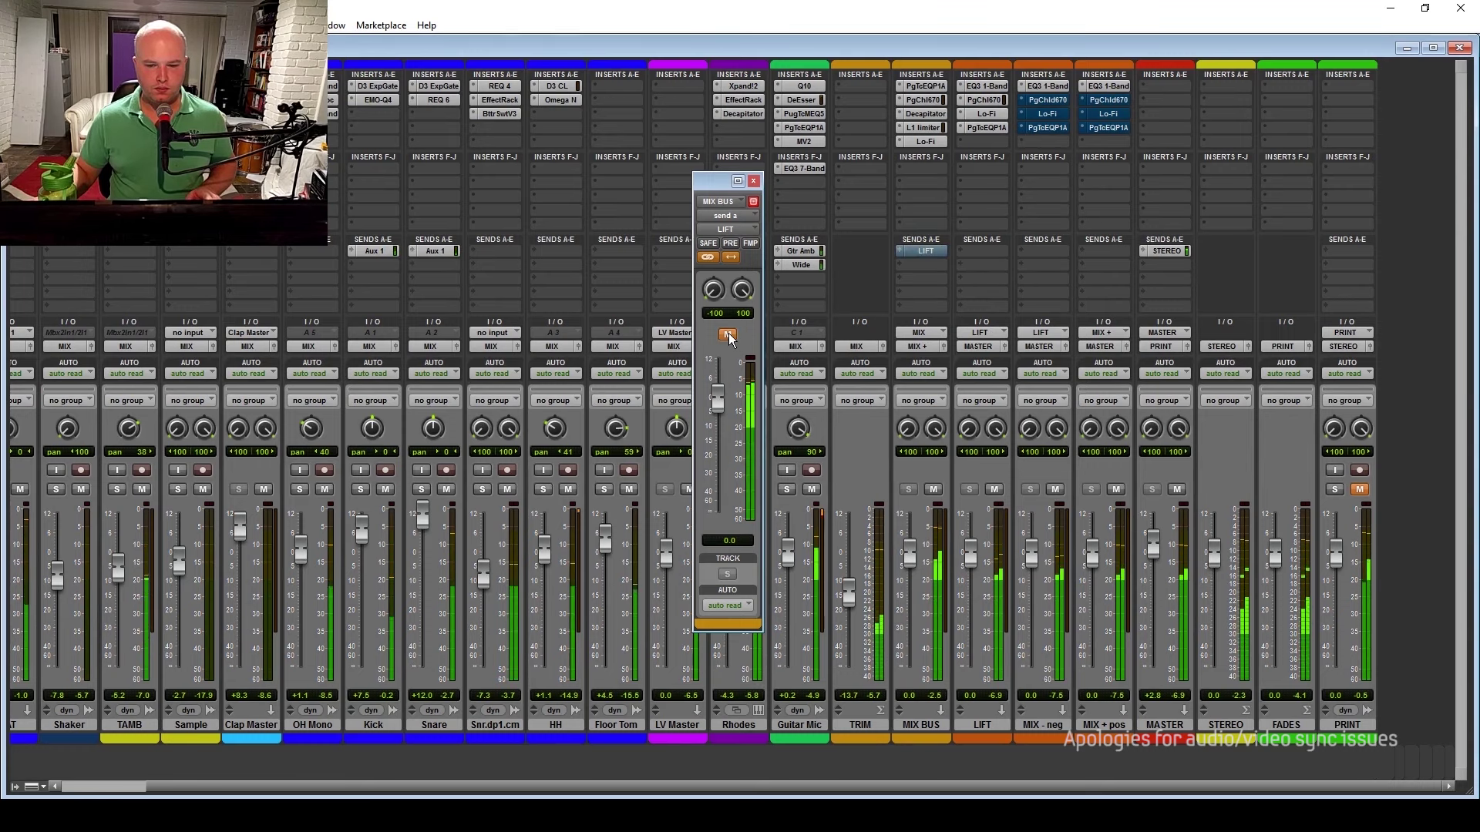
left_click_drag(726, 382, 718, 442)
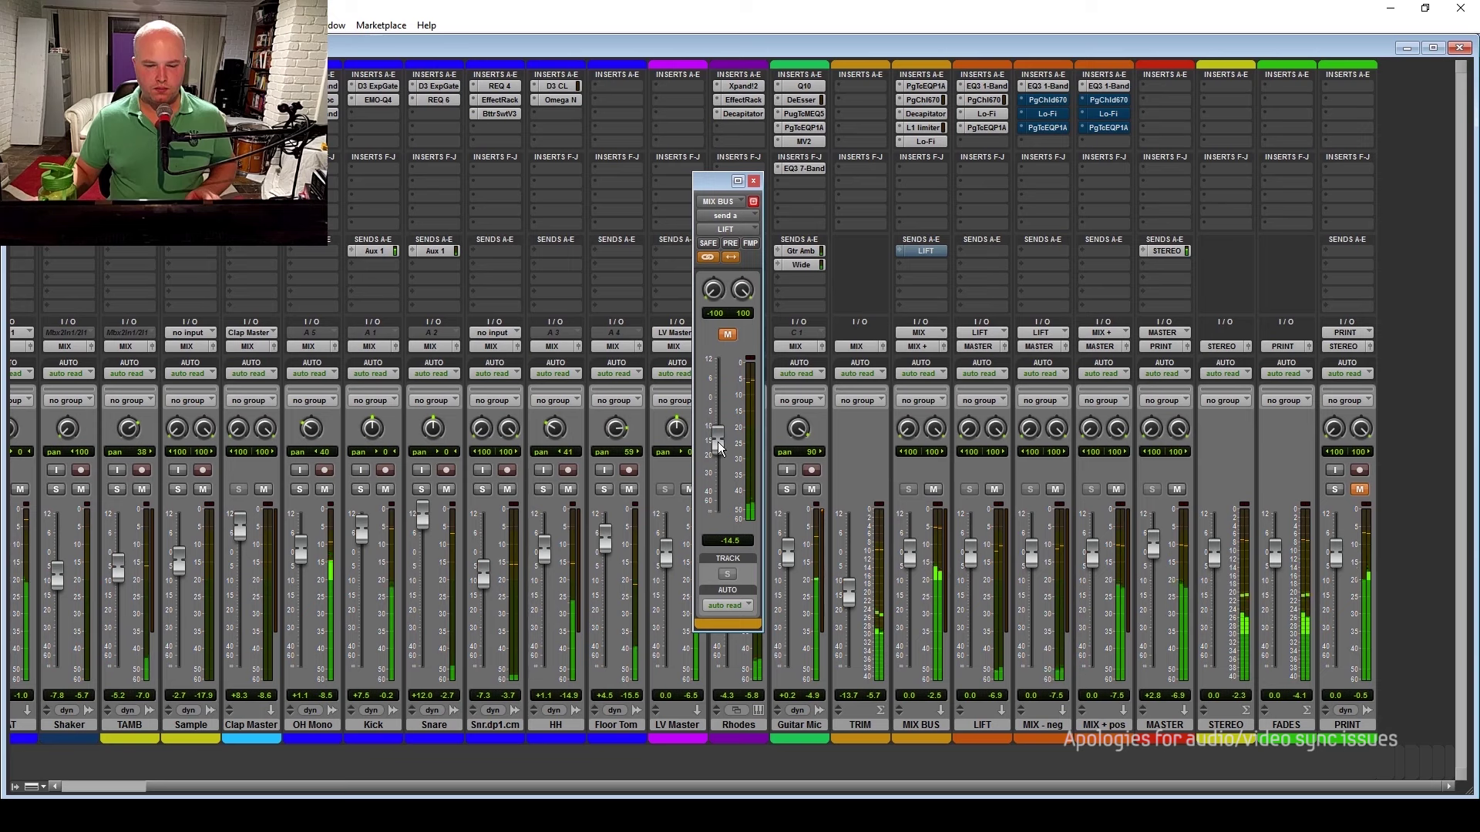
left_click(728, 334)
left_click_drag(717, 439, 713, 402)
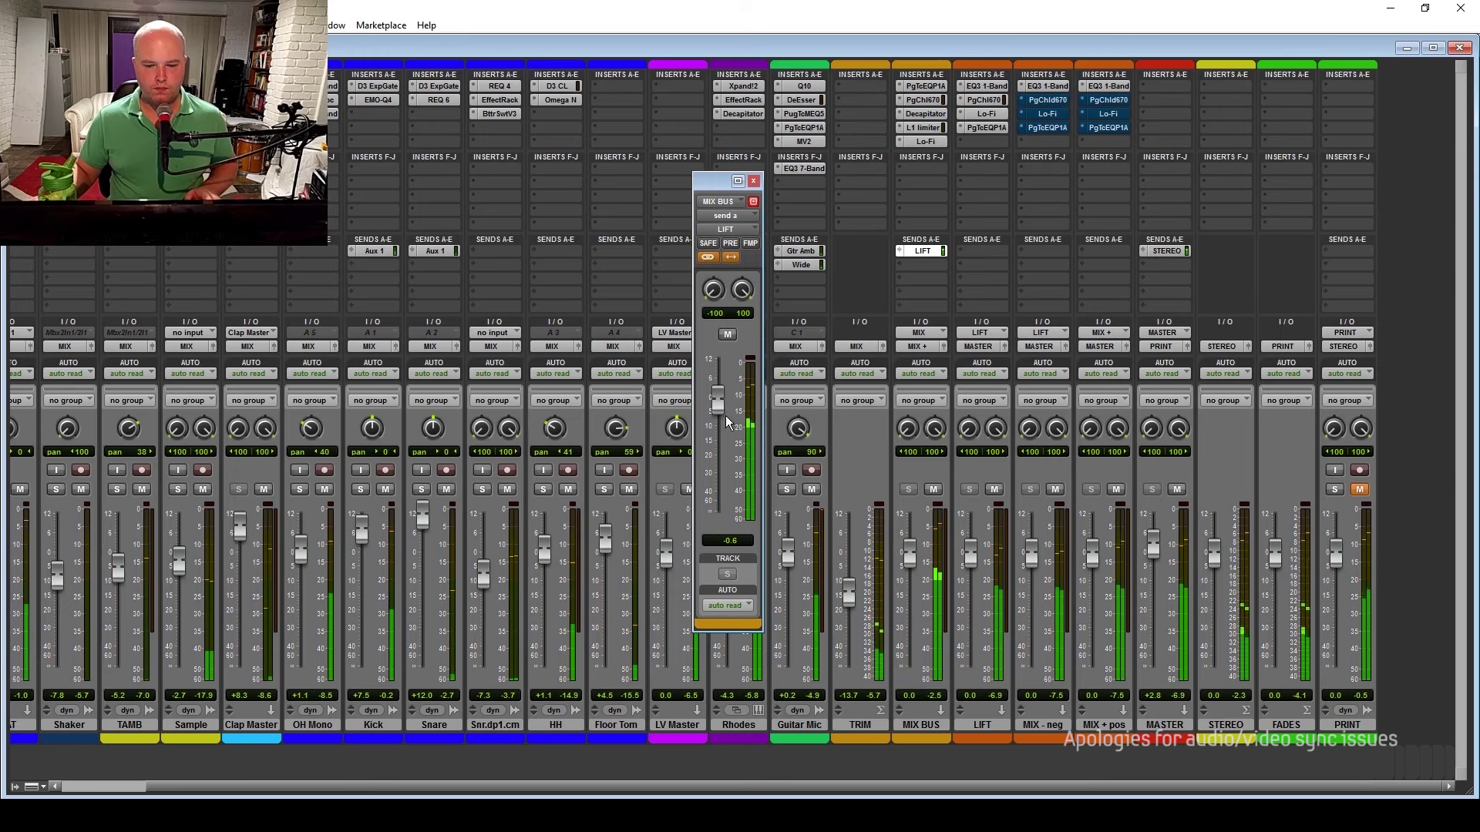